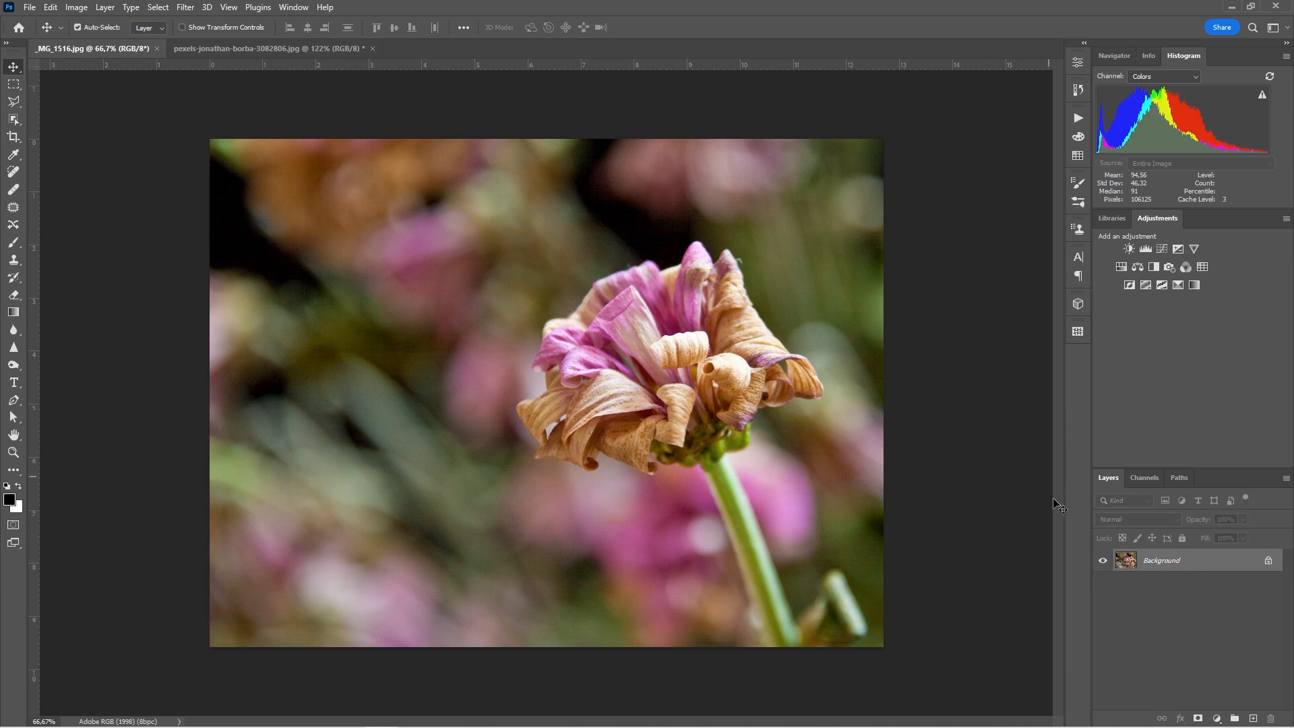
# Step: Convert the flower photo's locked Background into an editable layer named Layer 0
pyautogui.doubleClick(1149, 561)
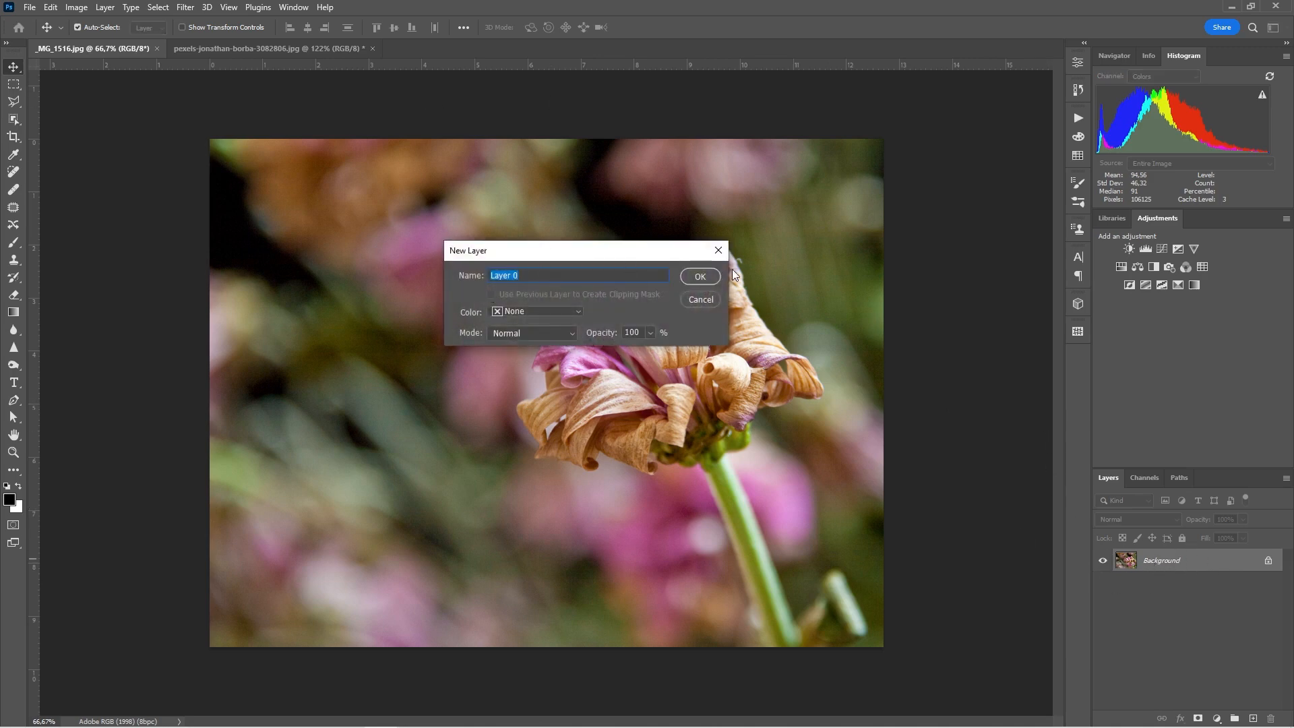
pyautogui.click(698, 277)
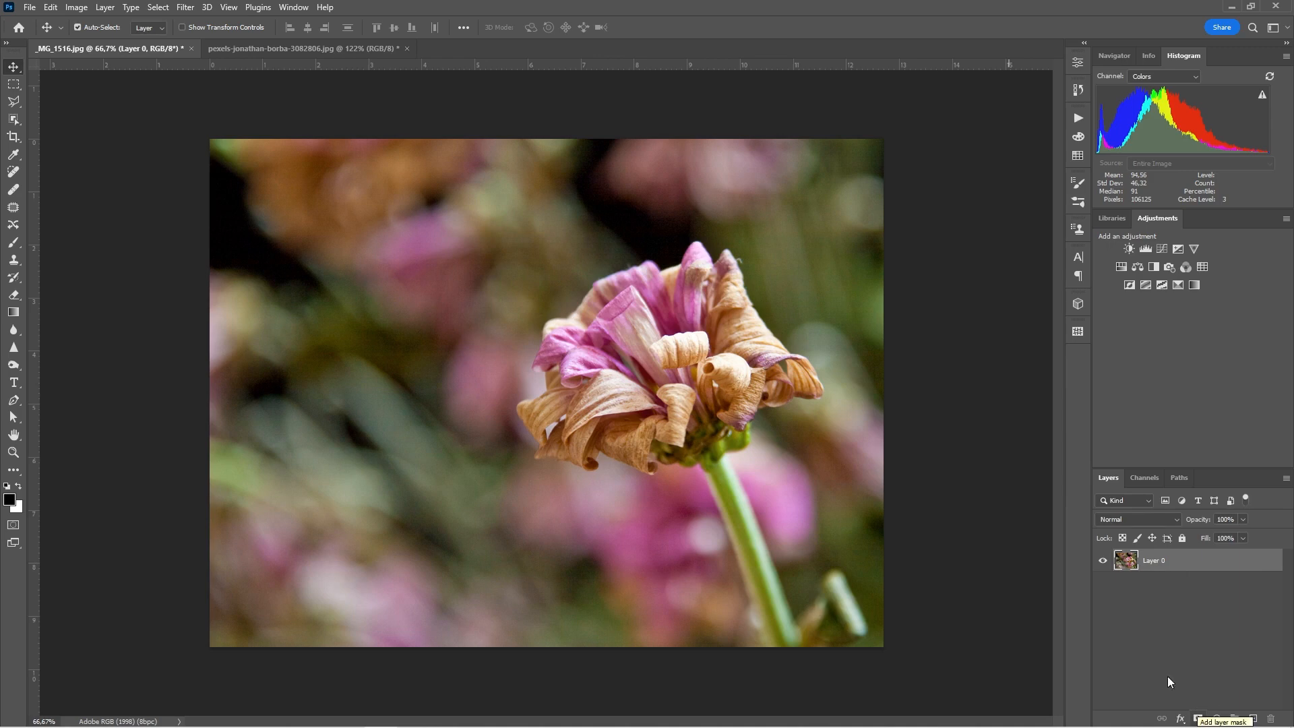
pyautogui.click(104, 8)
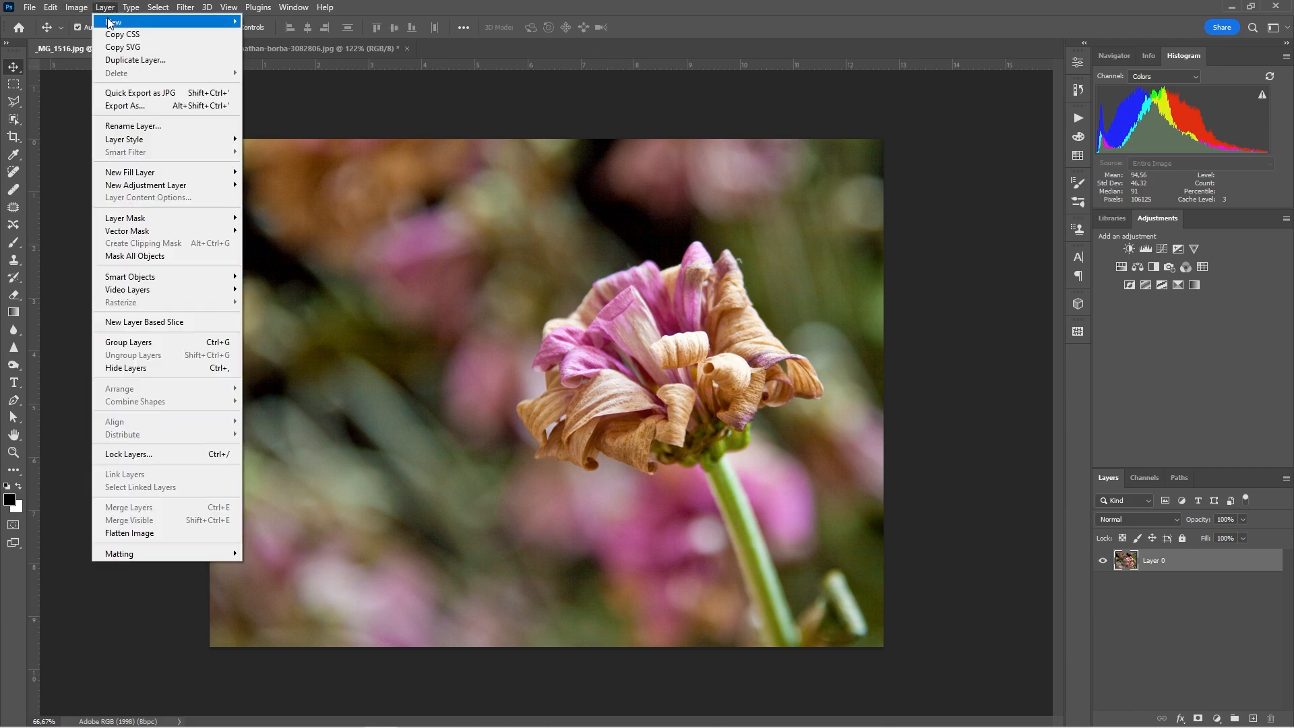
# Step: Add a Layer Mask > Reveal All mask to Layer 0, then undo it
pyautogui.moveTo(109, 23)
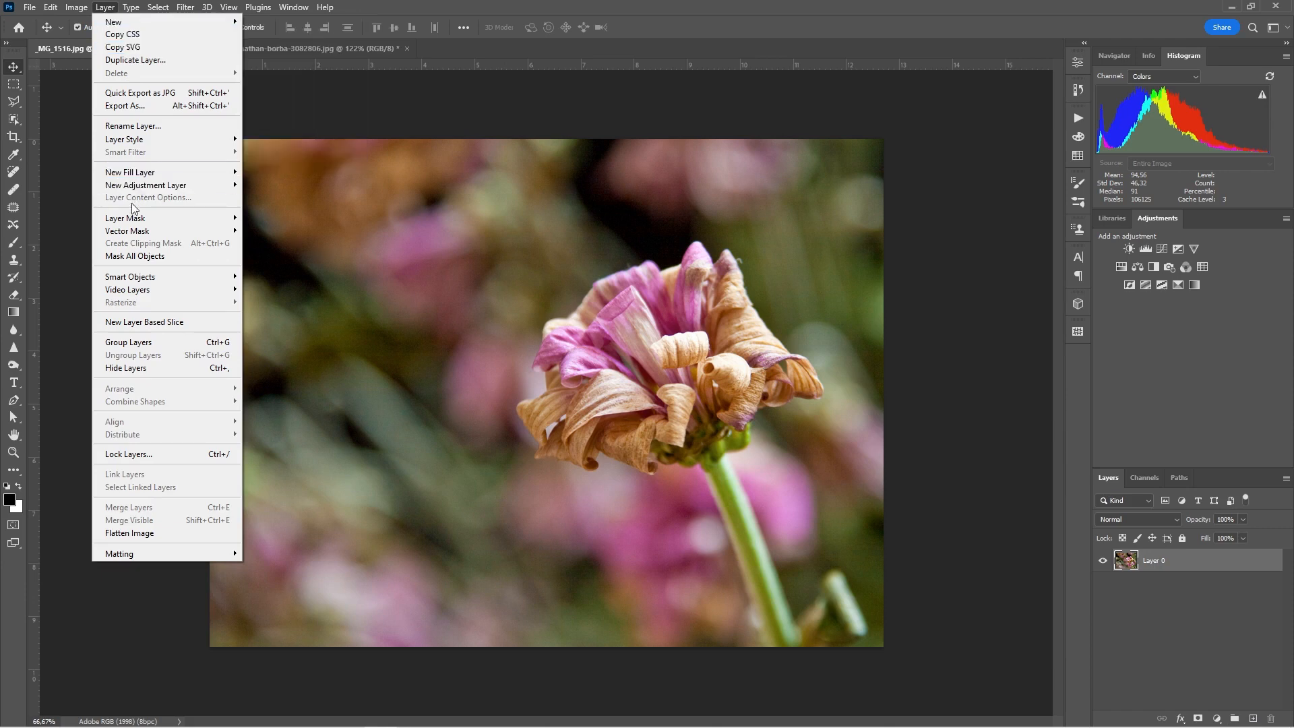
pyautogui.moveTo(132, 221)
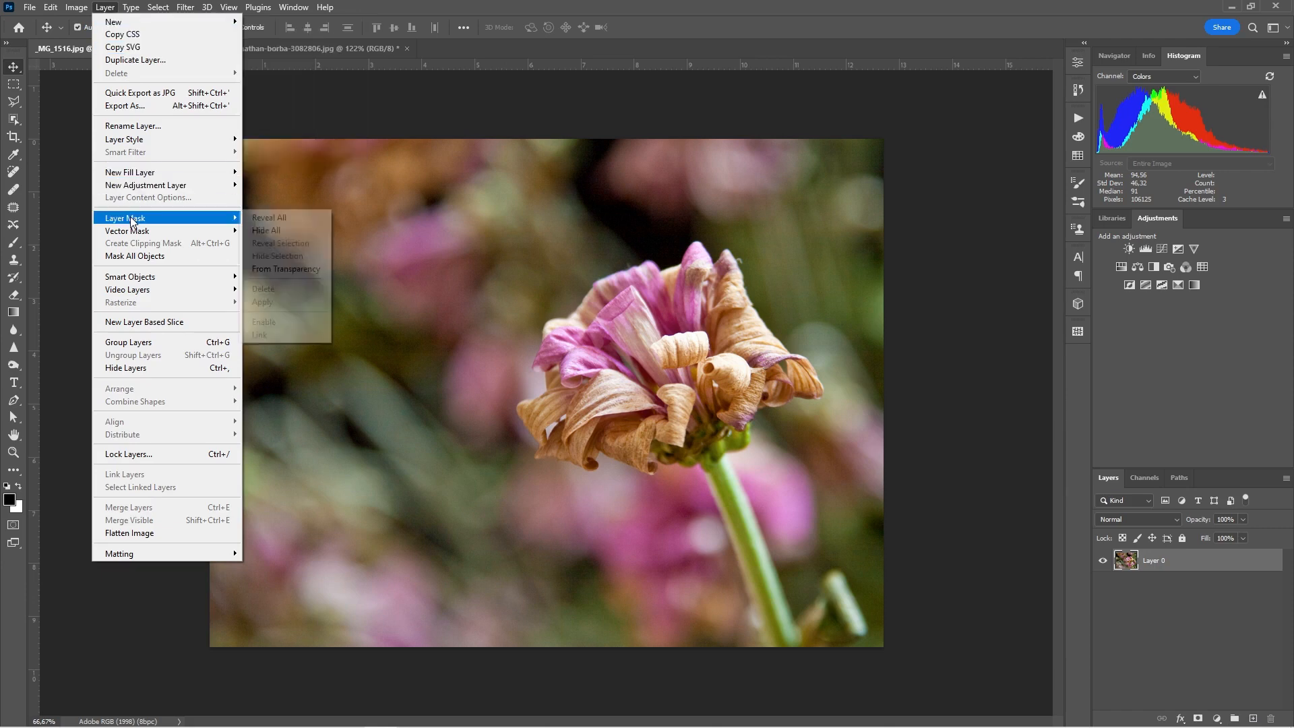
pyautogui.click(272, 218)
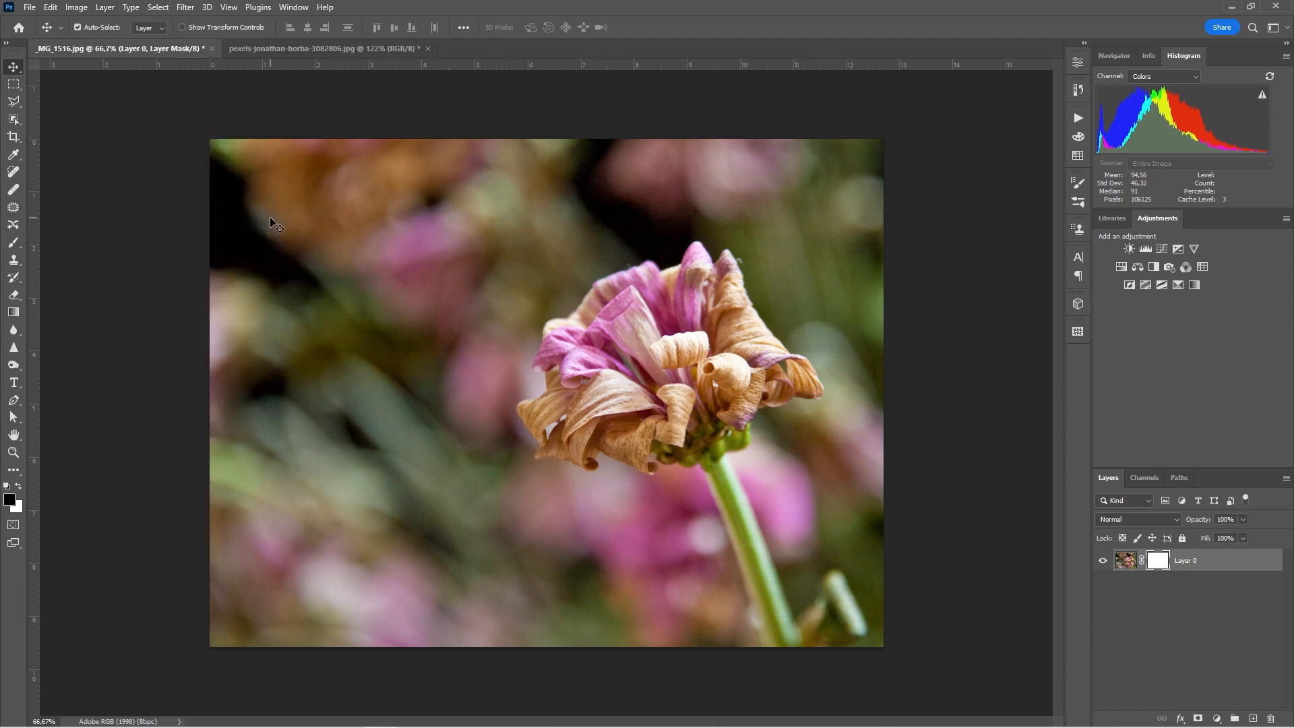
pyautogui.hotkey('ctrl', 'z')
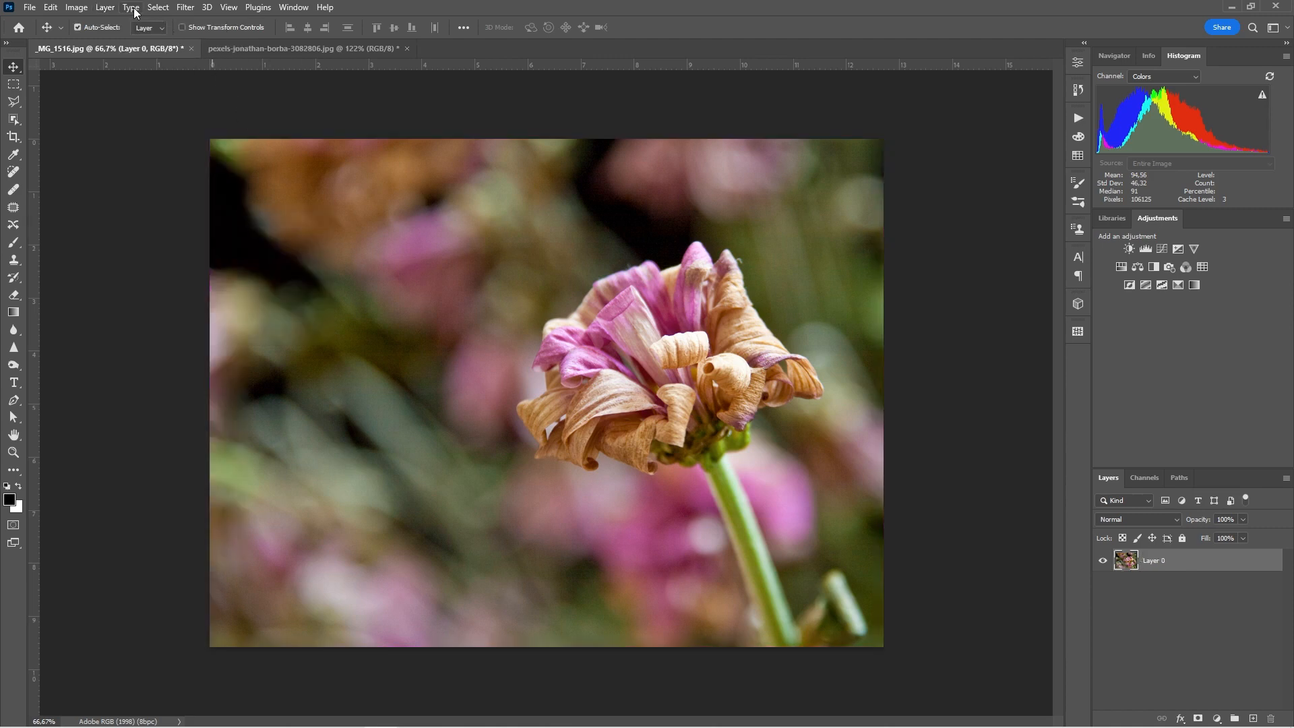
# Step: Give Layer 0 a Layer Mask > Hide All black mask
pyautogui.click(108, 8)
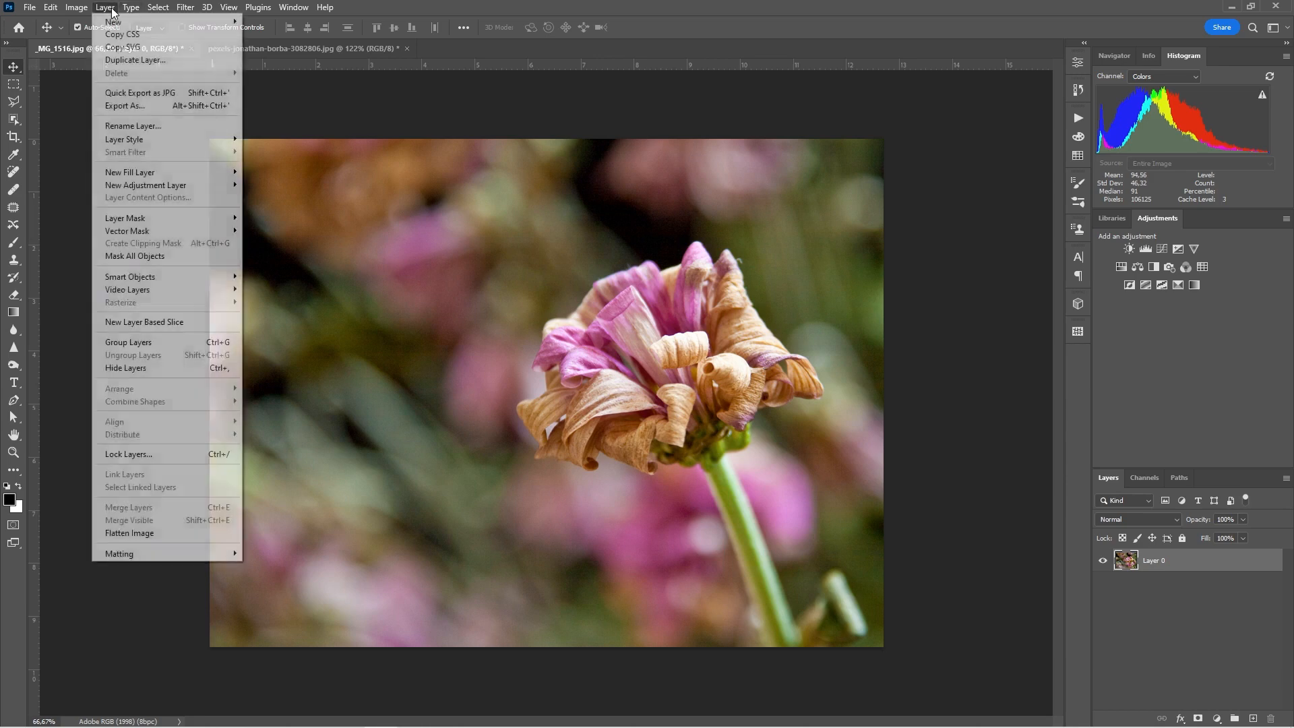
pyautogui.moveTo(176, 219)
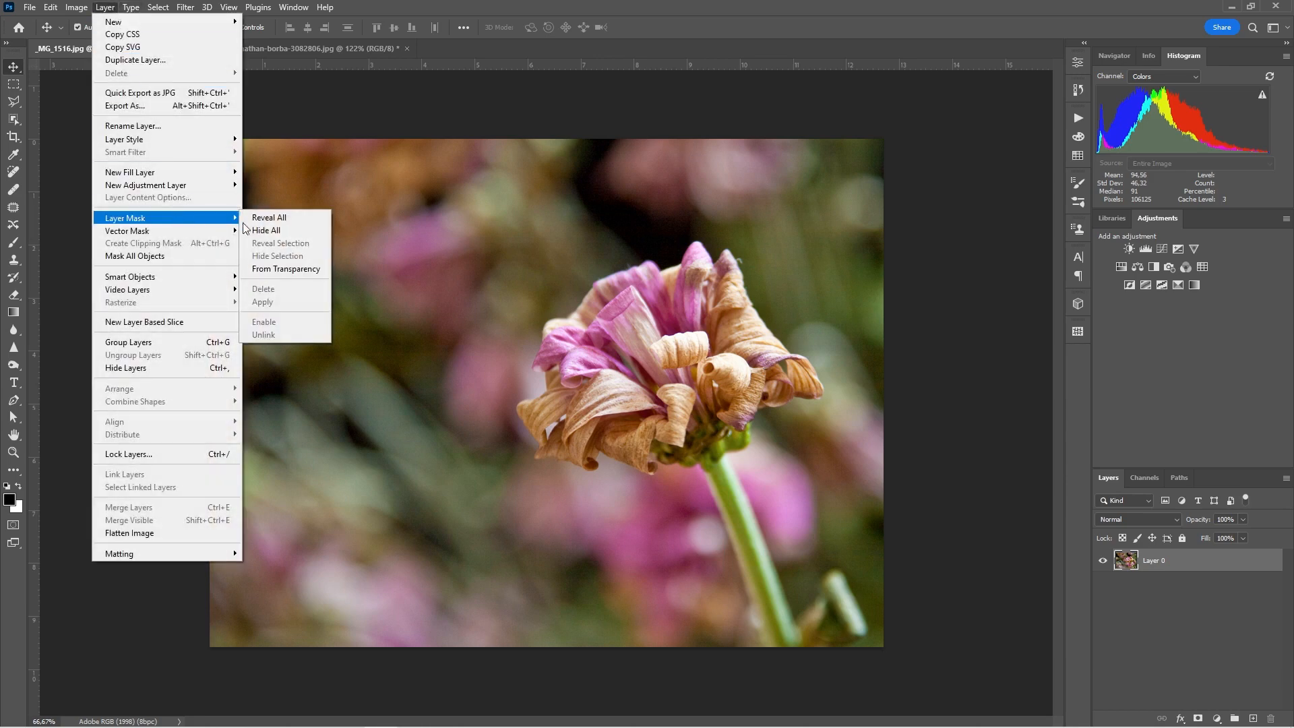
pyautogui.click(289, 233)
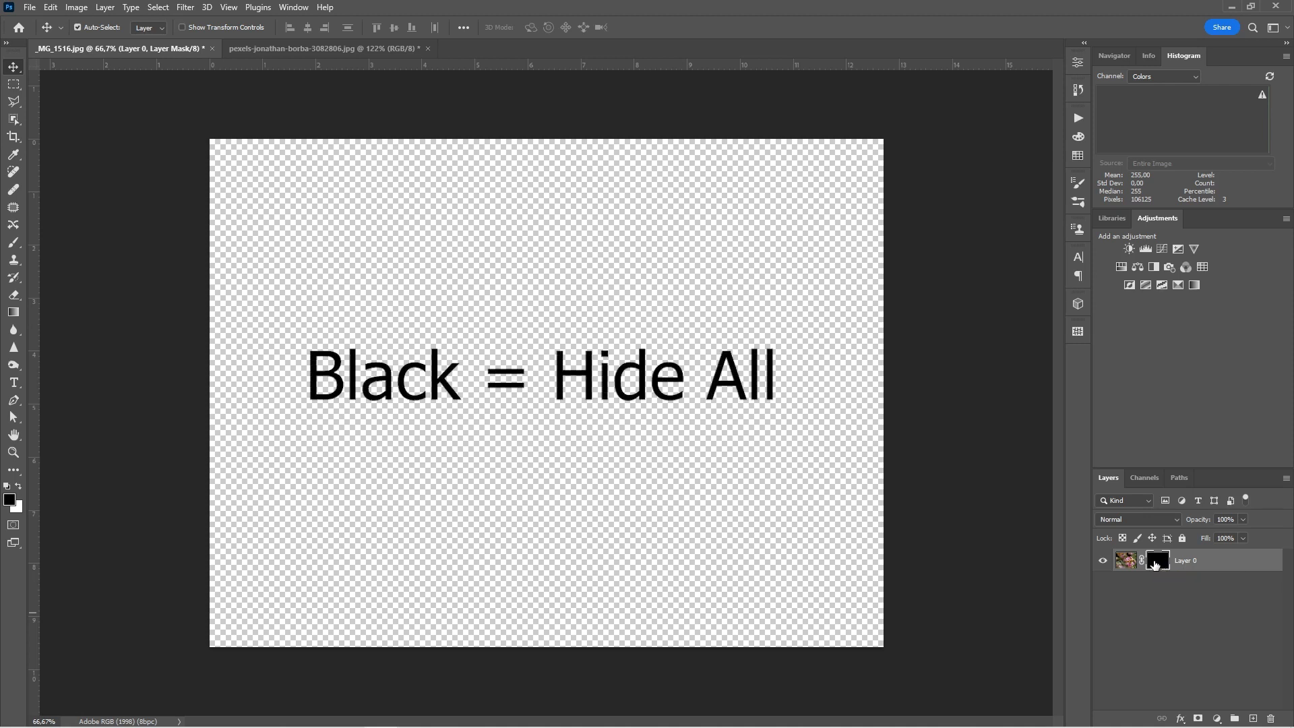
# Step: View the black mask alone, invert it to white with Ctrl+I, and view the white mask
pyautogui.keyDown('alt'); pyautogui.click(1156, 563); pyautogui.keyUp('alt')
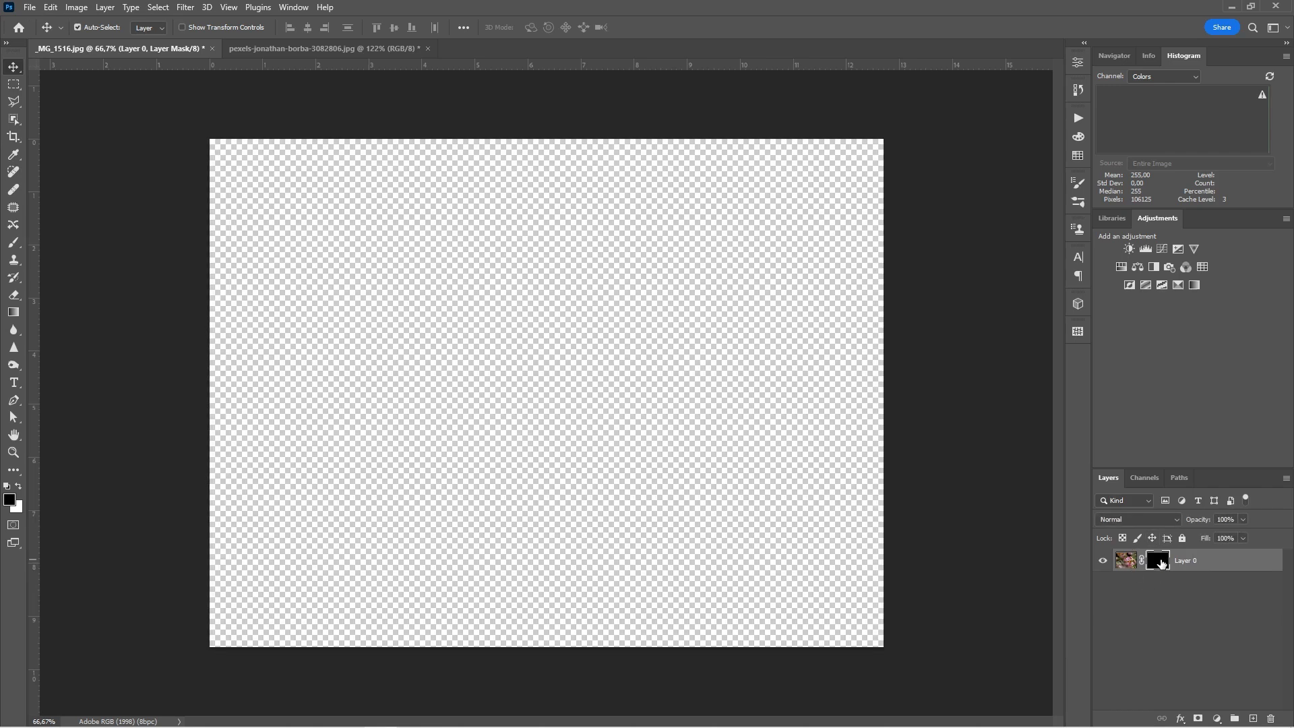
pyautogui.keyDown('alt'); pyautogui.click(1159, 563); pyautogui.keyUp('alt')
pyautogui.hotkey('ctrl', 'i')
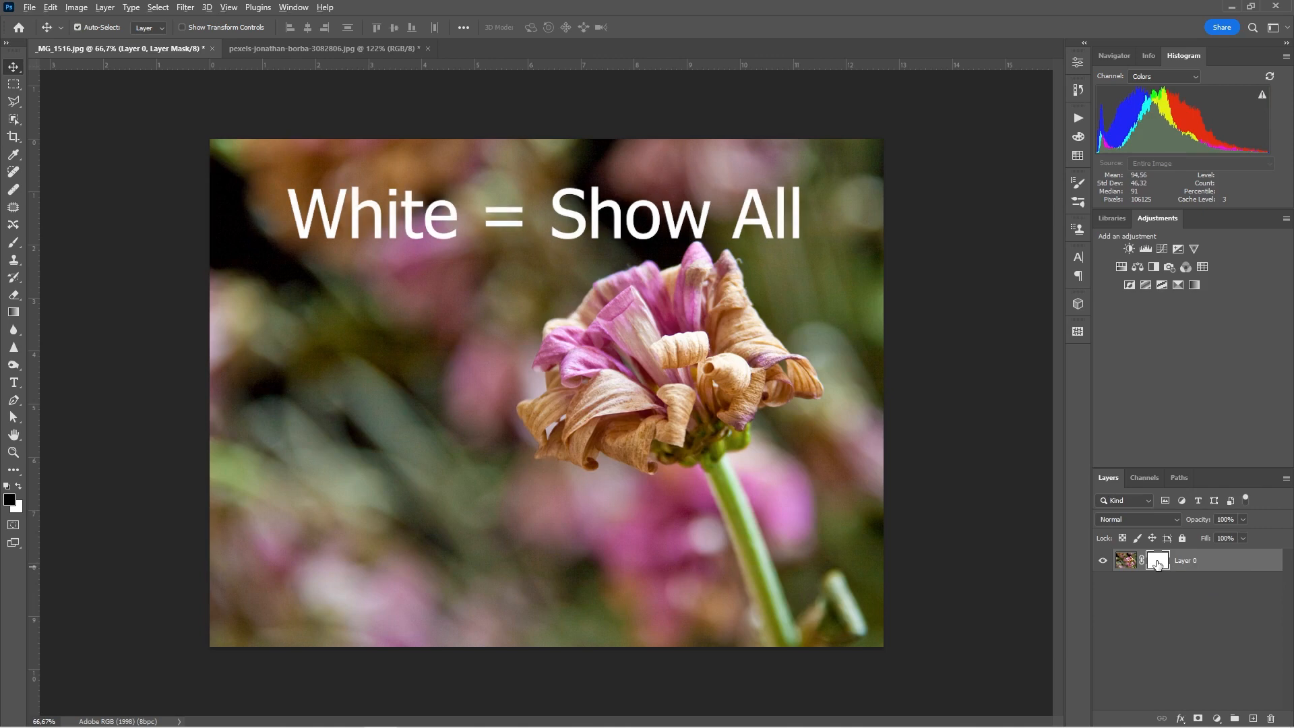
pyautogui.keyDown('alt'); pyautogui.click(1156, 563); pyautogui.keyUp('alt')
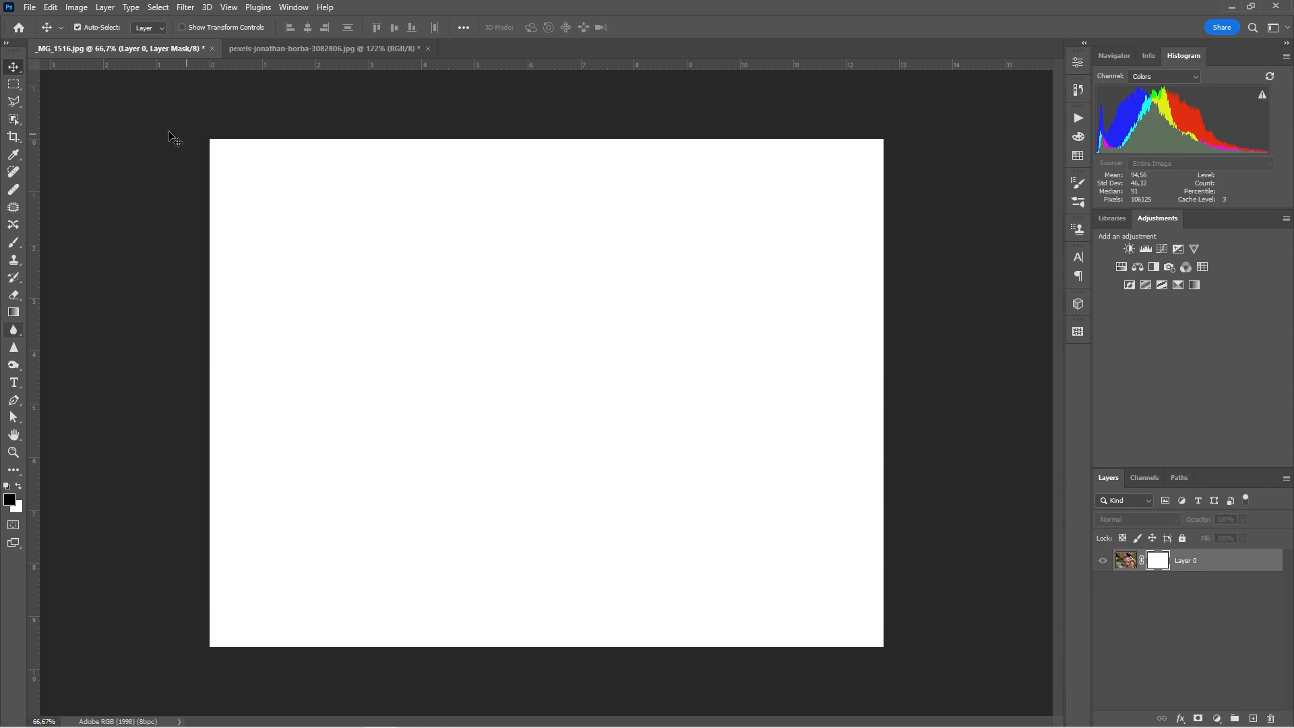
# Step: Paint a soft black brush stroke across the upper part of Layer 0's mask
pyautogui.click(13, 246)
pyautogui.click(13, 249)
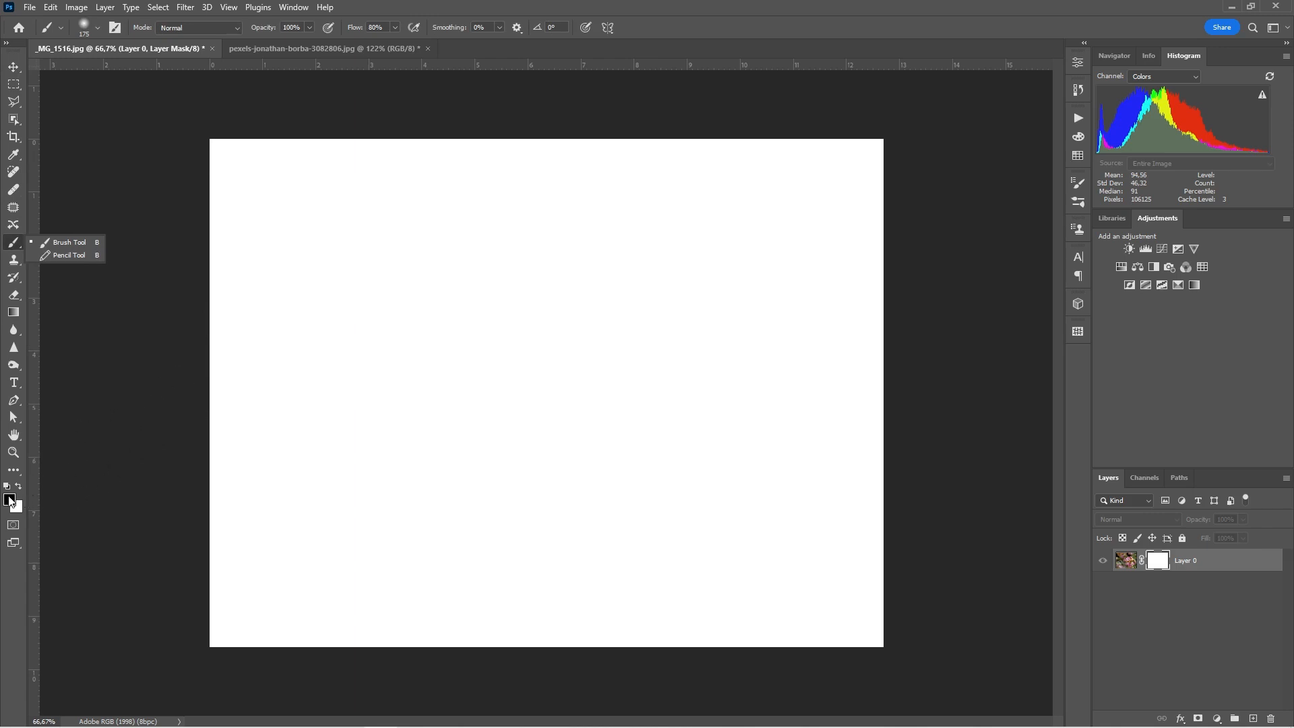
pyautogui.click(8, 501)
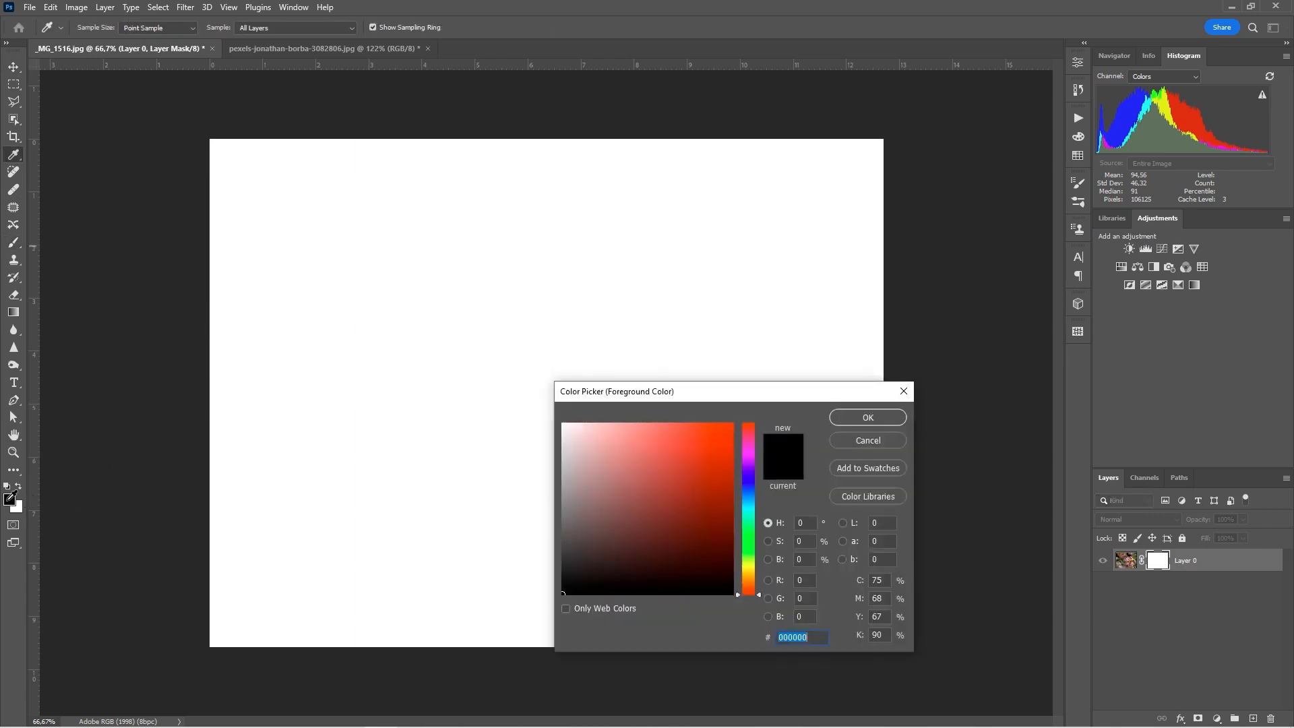
pyautogui.click(894, 419)
pyautogui.press('b')
pyautogui.moveTo(283, 317); pyautogui.dragTo(766, 329)
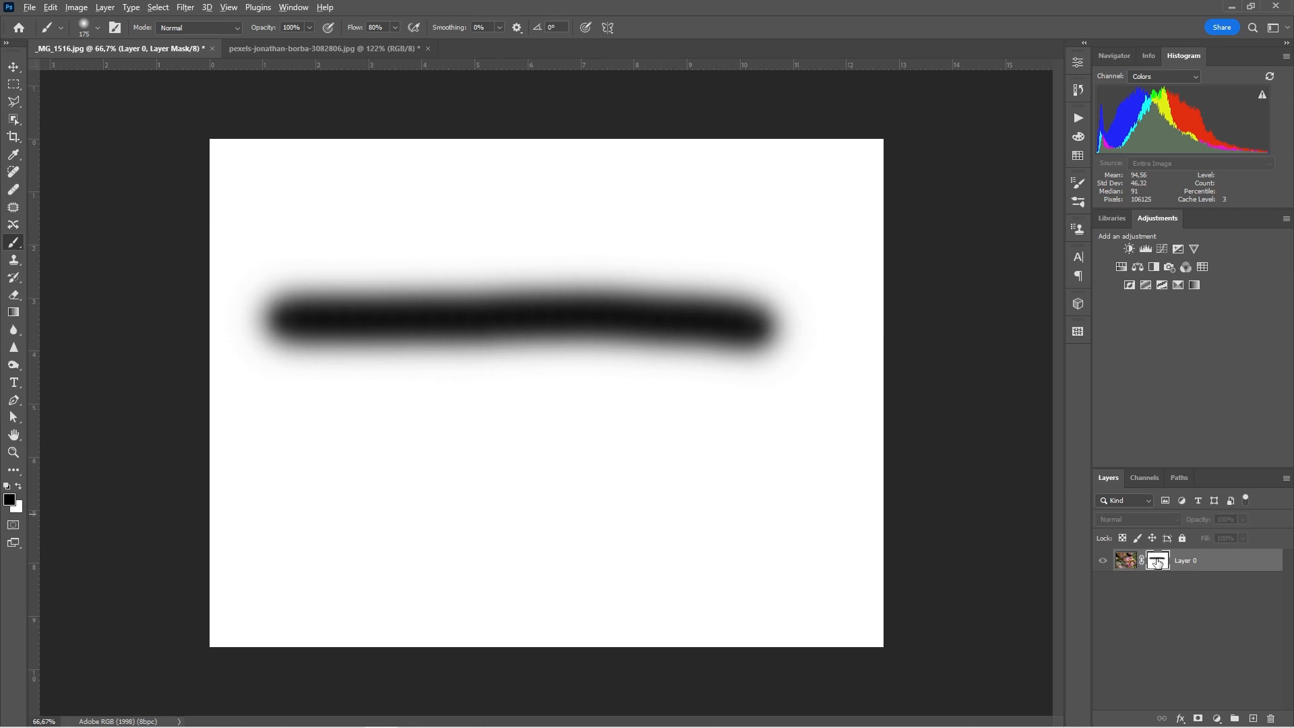
pyautogui.keyDown('alt'); pyautogui.click(1157, 563); pyautogui.keyUp('alt')
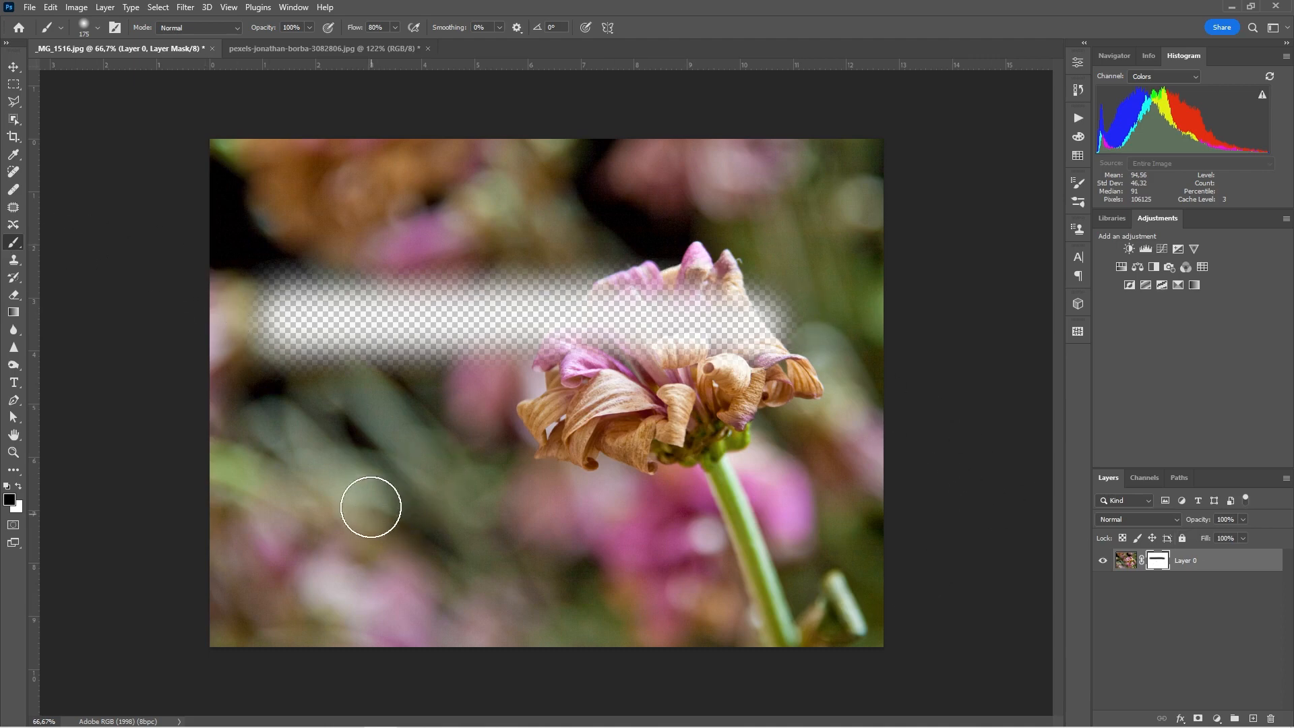
# Step: Set the foreground to 50% grey (L 50) and paint a band across the lower photo
pyautogui.click(10, 499)
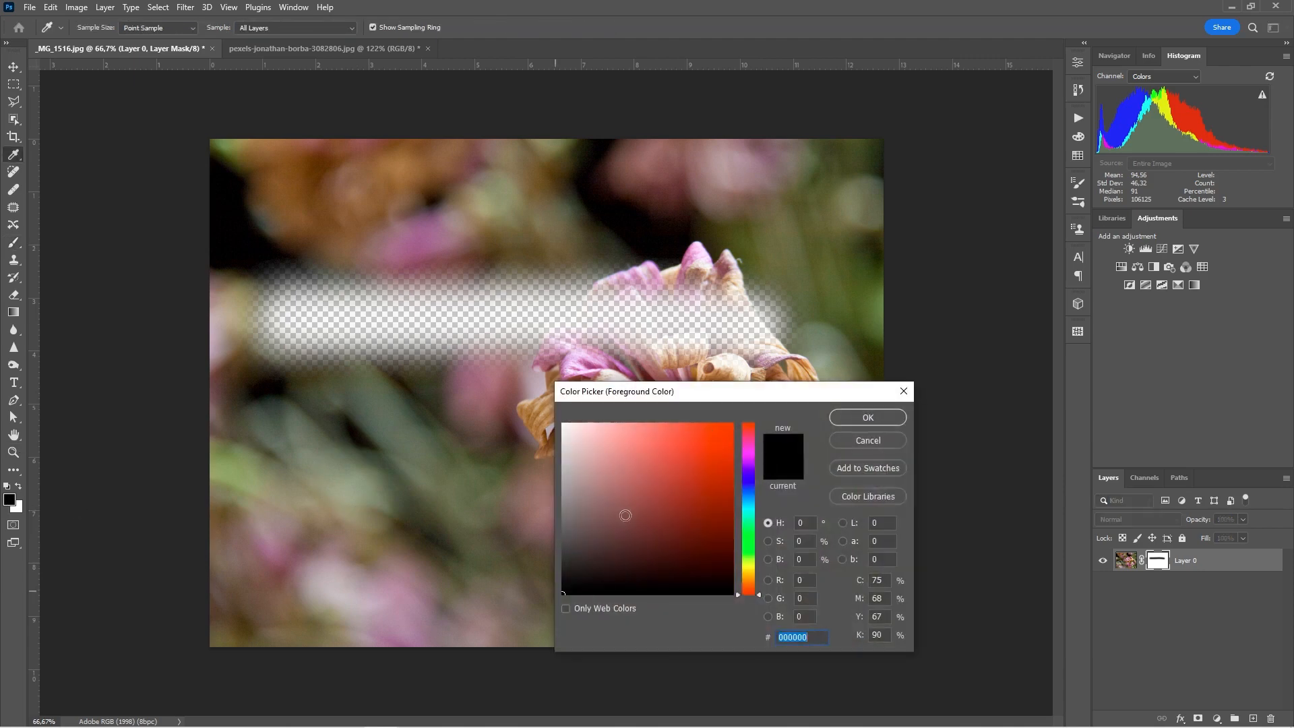
pyautogui.moveTo(572, 523)
pyautogui.mouseDown()
pyautogui.moveTo(507, 519)
pyautogui.moveTo(453, 347)
pyautogui.moveTo(432, 617)
pyautogui.moveTo(438, 411)
pyautogui.mouseUp()
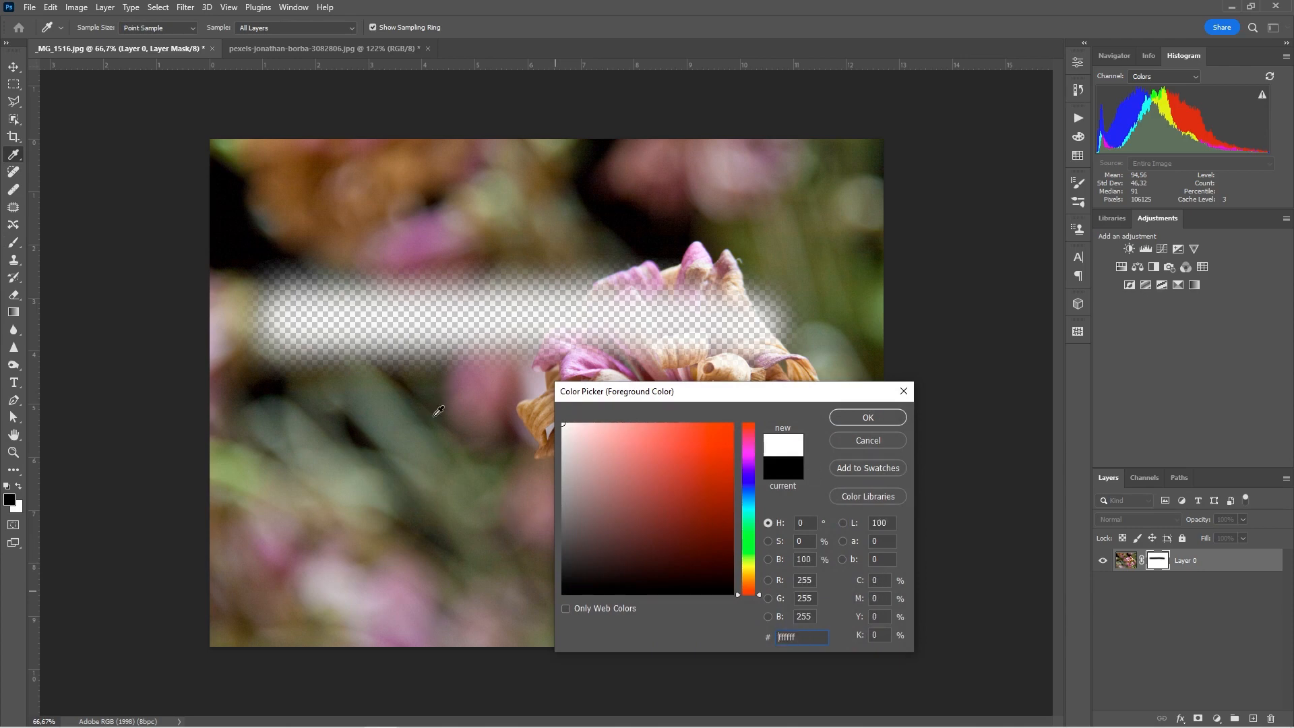
pyautogui.click(876, 522)
pyautogui.write('50')
pyautogui.press('Return')
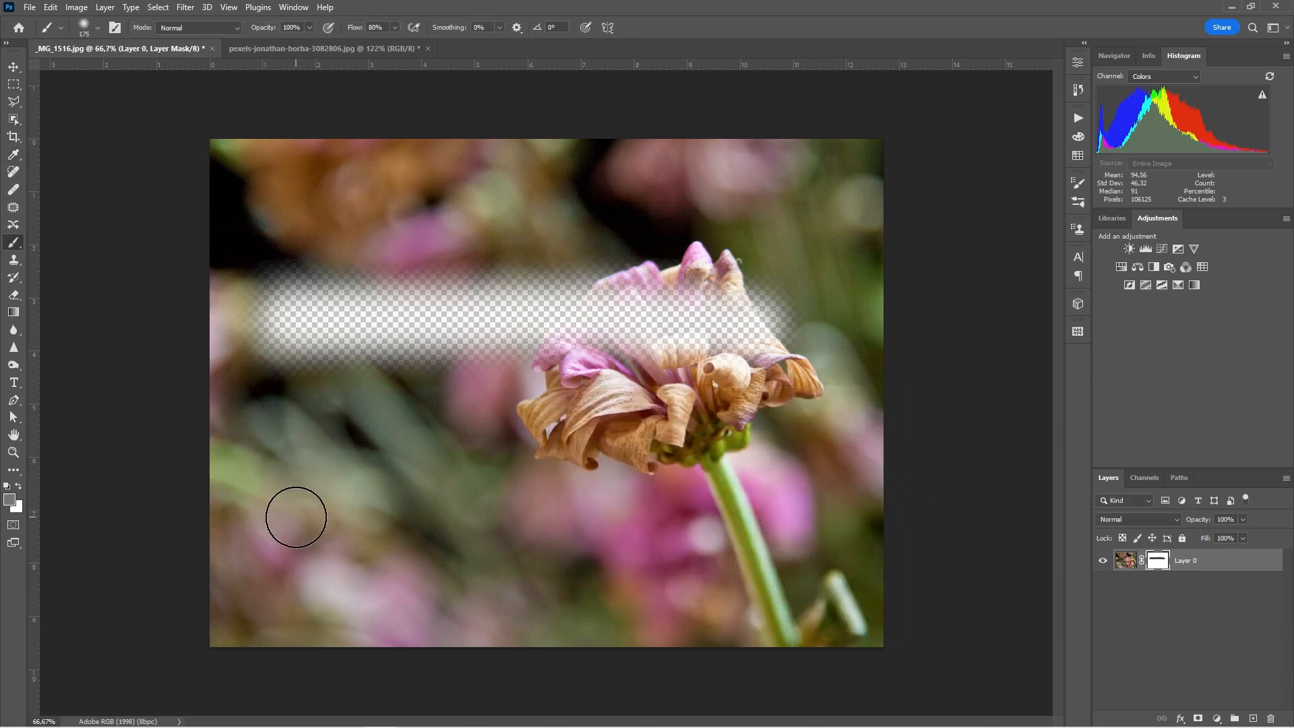
pyautogui.moveTo(296, 516); pyautogui.dragTo(781, 514)
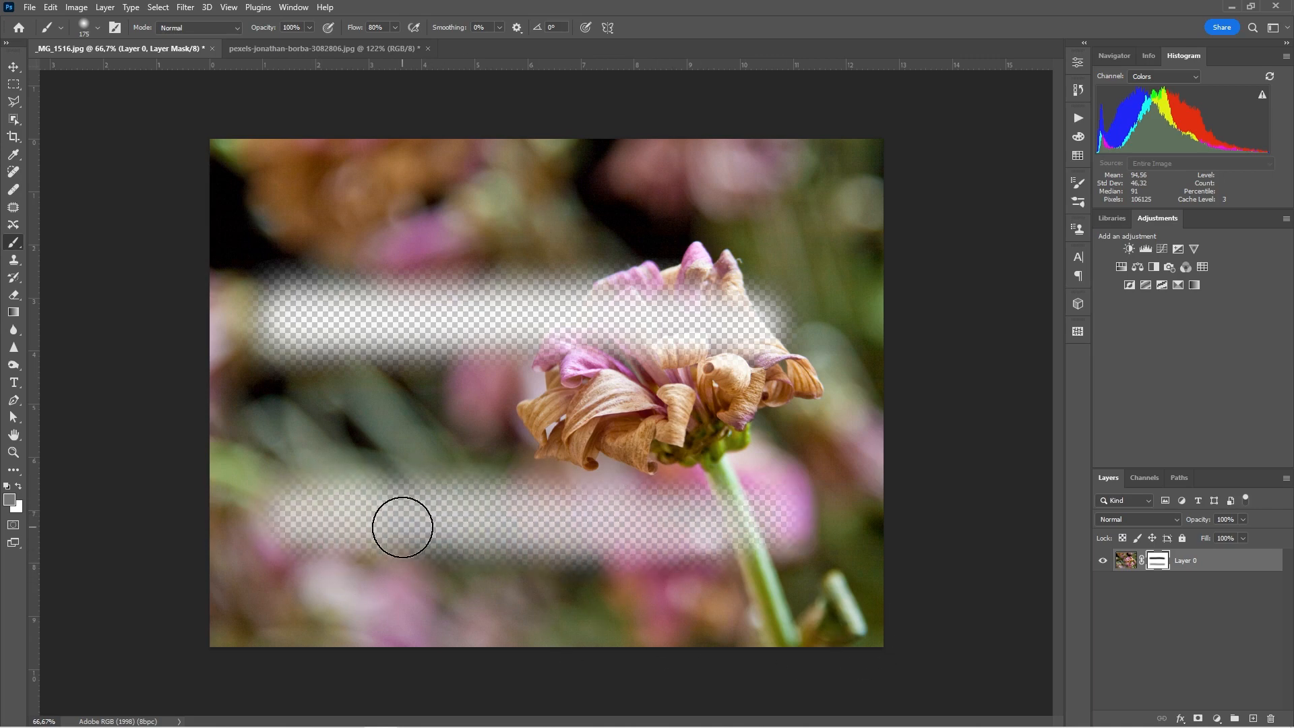
# Step: With the mask shown, paint a dark grey (L 25) stroke across the top of the mask
pyautogui.keyDown('alt'); pyautogui.click(1156, 563); pyautogui.keyUp('alt')
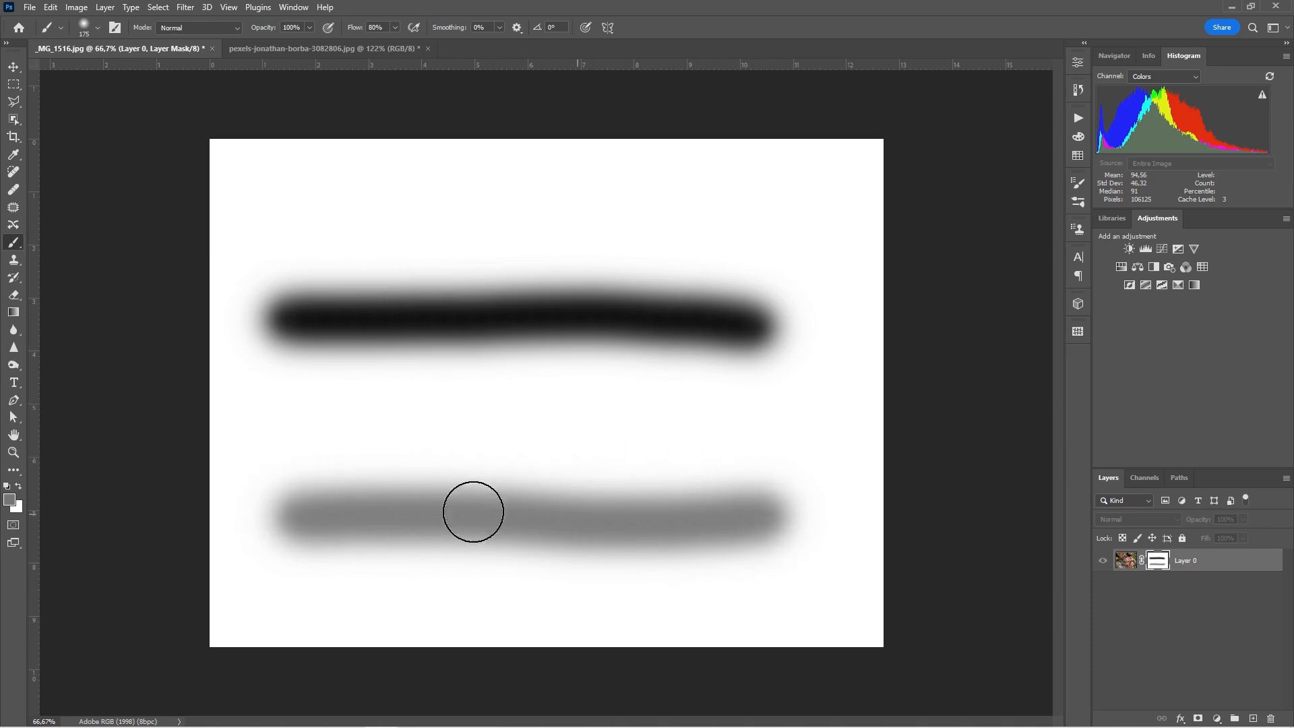
pyautogui.click(14, 502)
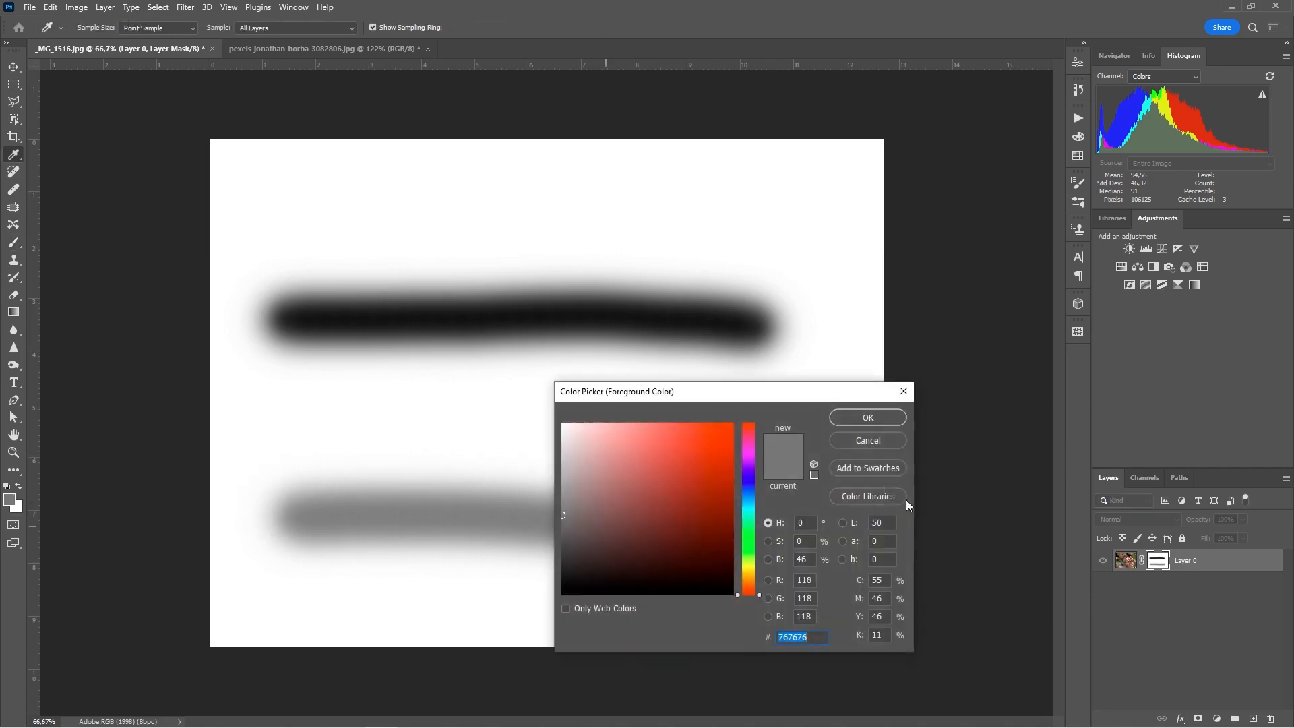
pyautogui.click(882, 523)
pyautogui.write('25')
pyautogui.click(867, 418)
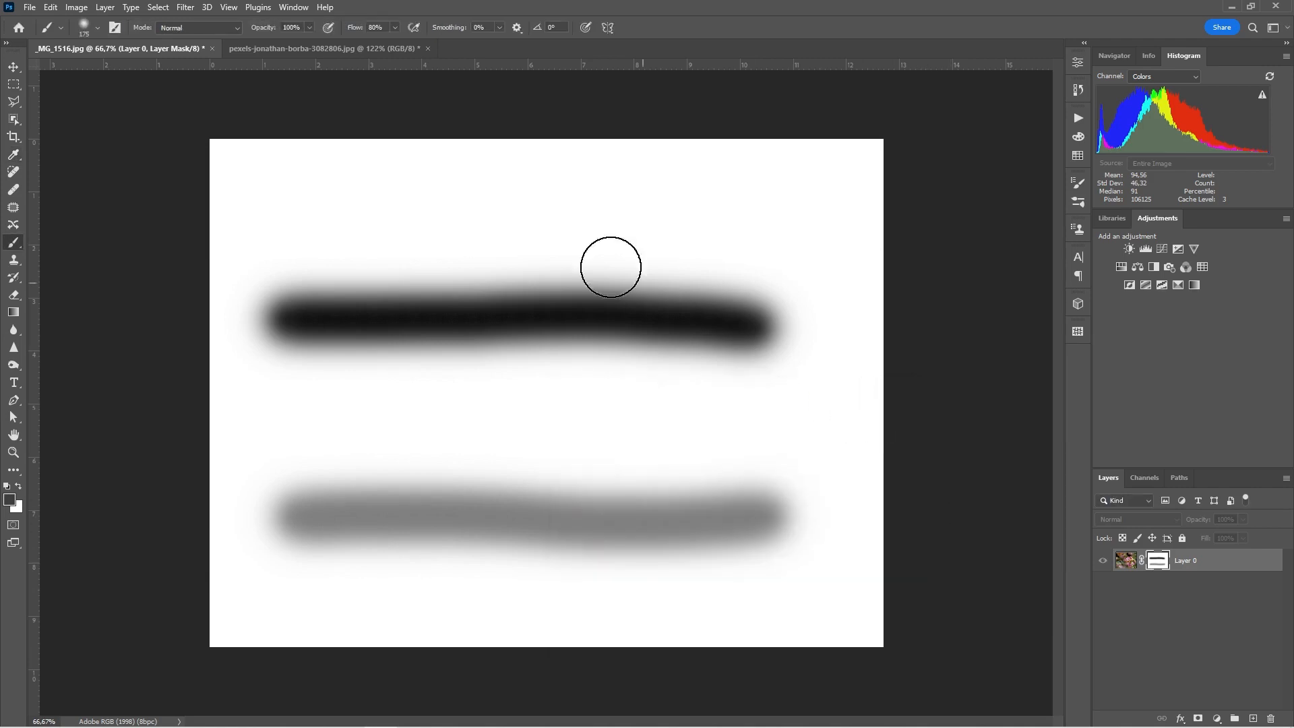
pyautogui.click(301, 203)
pyautogui.moveTo(307, 203)
pyautogui.mouseDown()
pyautogui.moveTo(458, 218)
pyautogui.moveTo(760, 217)
pyautogui.mouseUp()
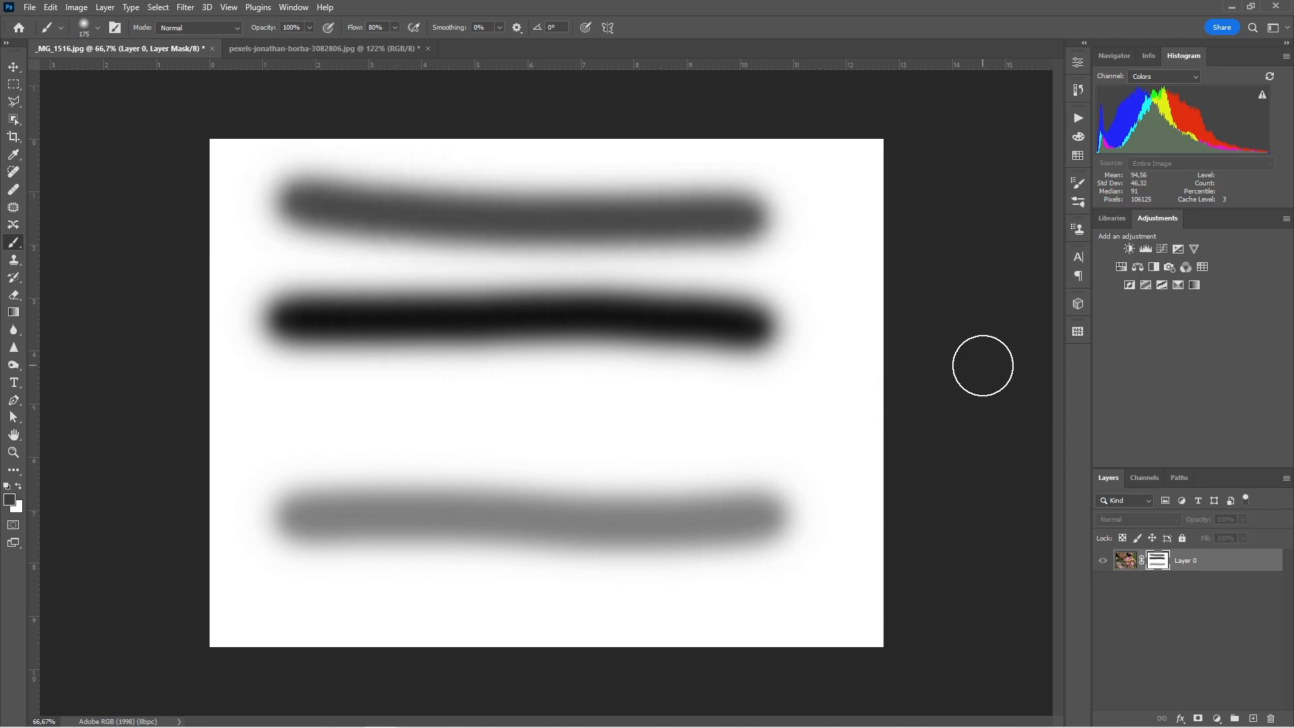
# Step: Paint a light grey (L 75) band across the mask, then view the masked photo
pyautogui.click(9, 500)
pyautogui.click(869, 523)
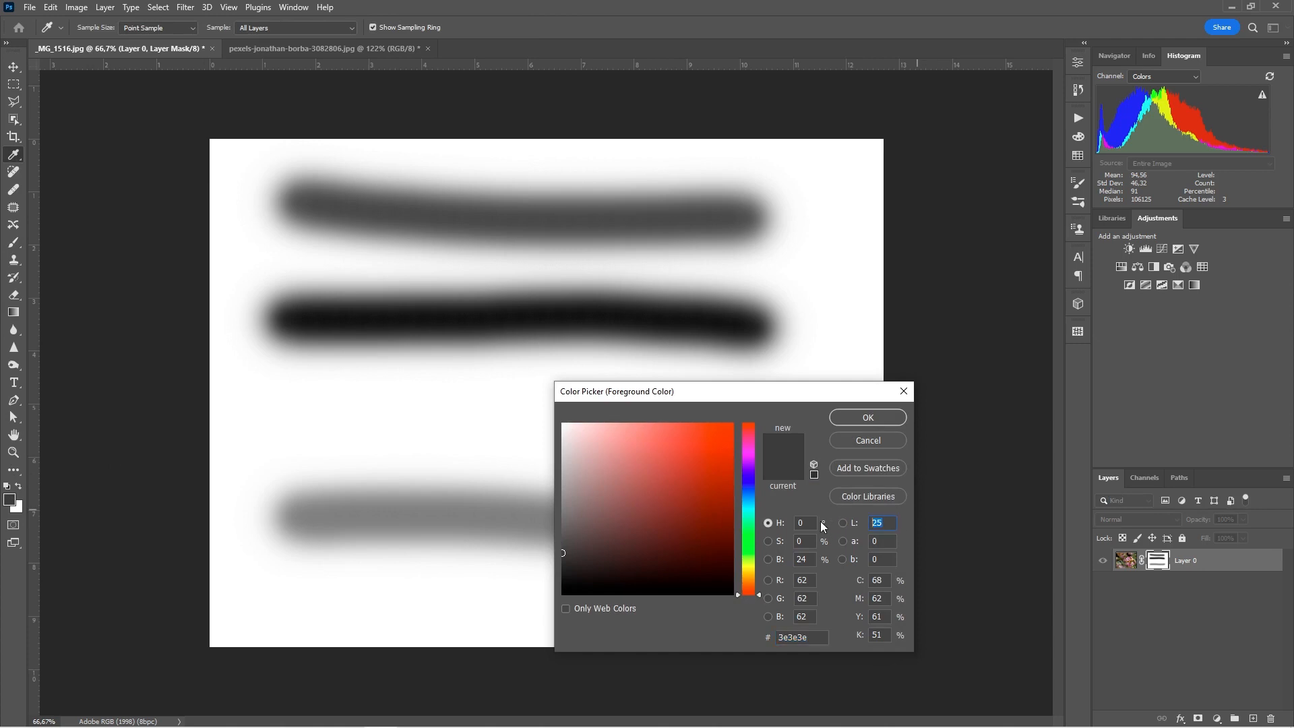
pyautogui.write('75')
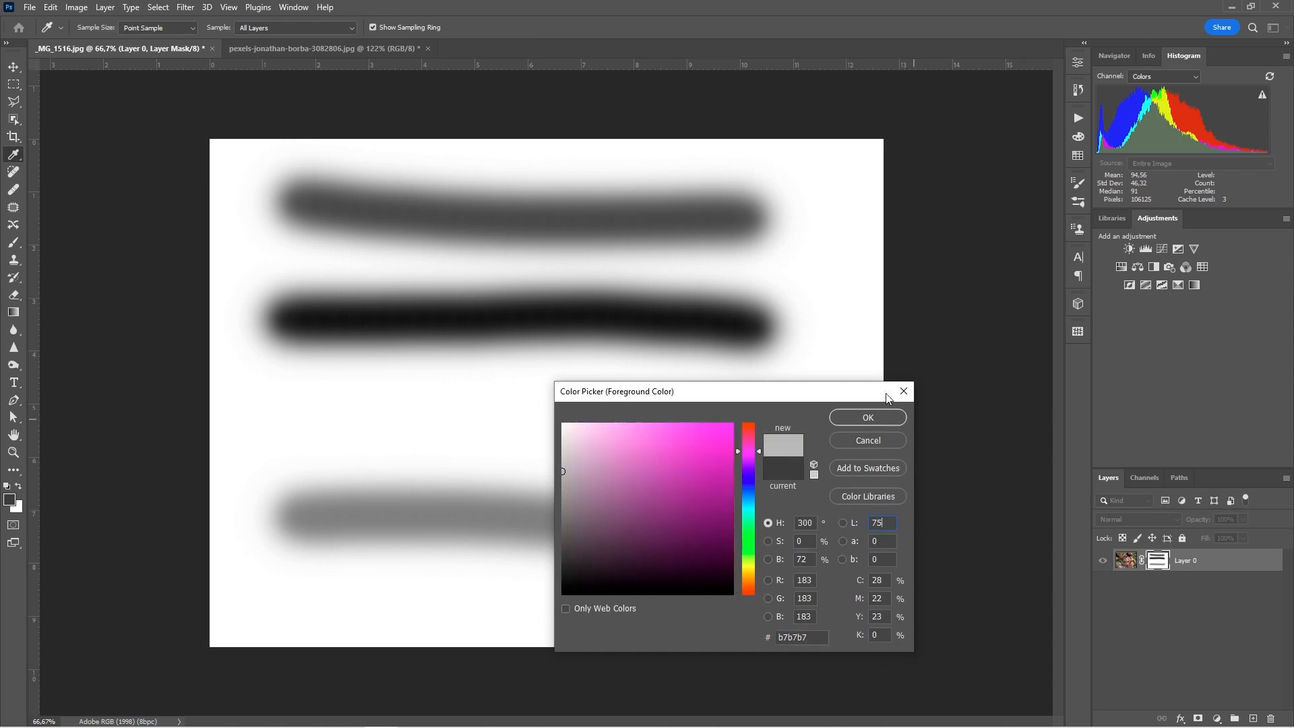
pyautogui.click(868, 417)
pyautogui.press('b')
pyautogui.moveTo(306, 421); pyautogui.dragTo(747, 424)
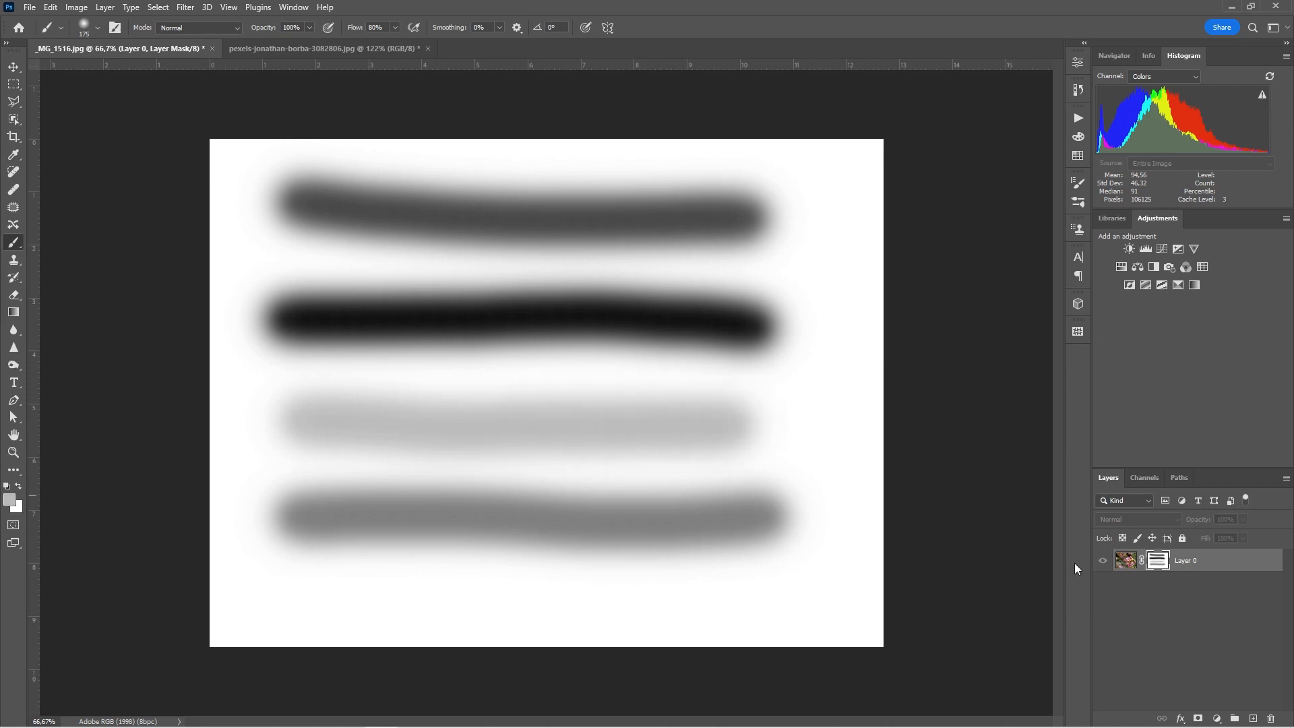
pyautogui.keyDown('alt'); pyautogui.click(1157, 563); pyautogui.keyUp('alt')
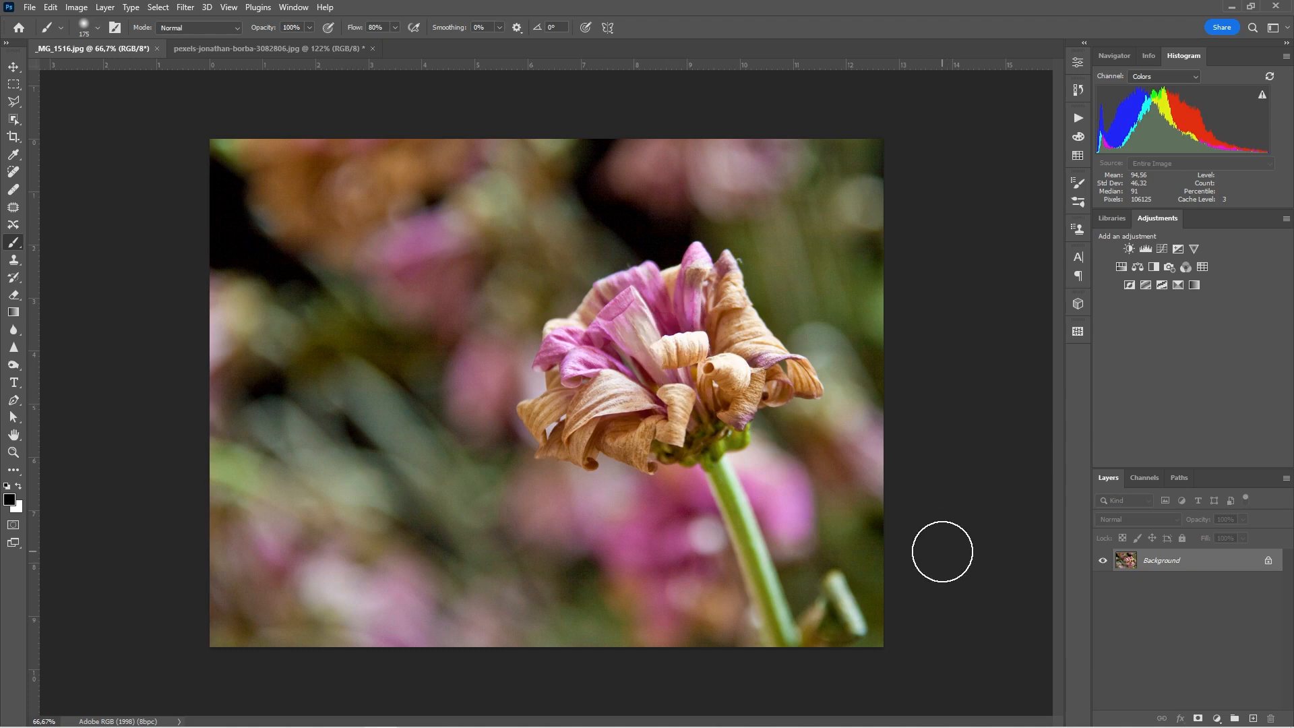
# Step: Select the flower and stem with Object Selection, add a layer mask, and view the mask
pyautogui.click(13, 121)
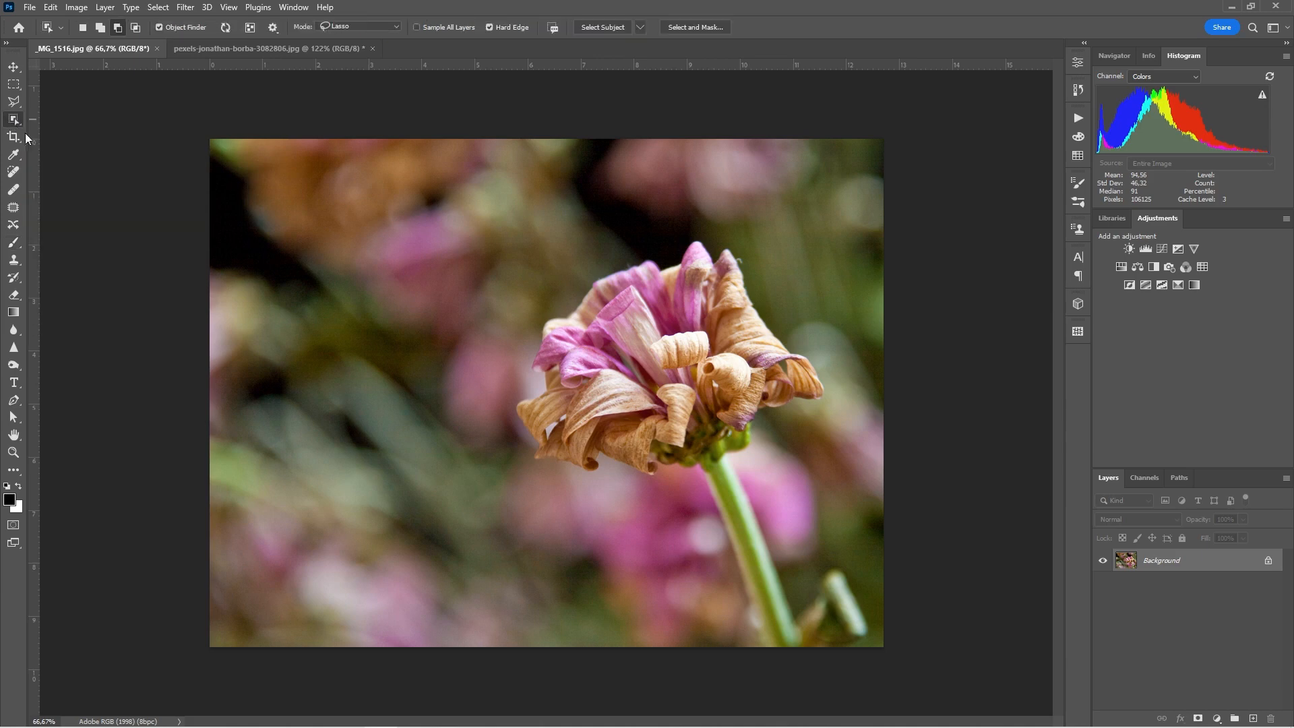
pyautogui.press('XF86AudioRaiseVolume')
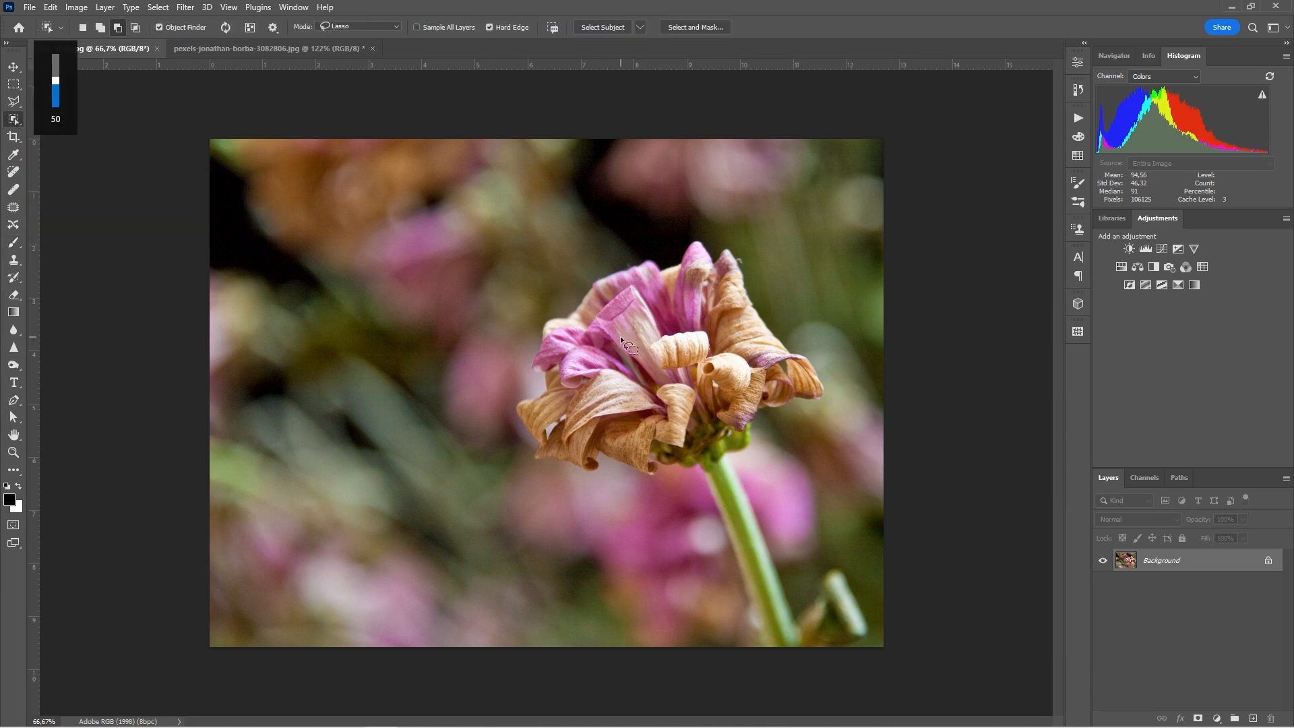
pyautogui.click(656, 353)
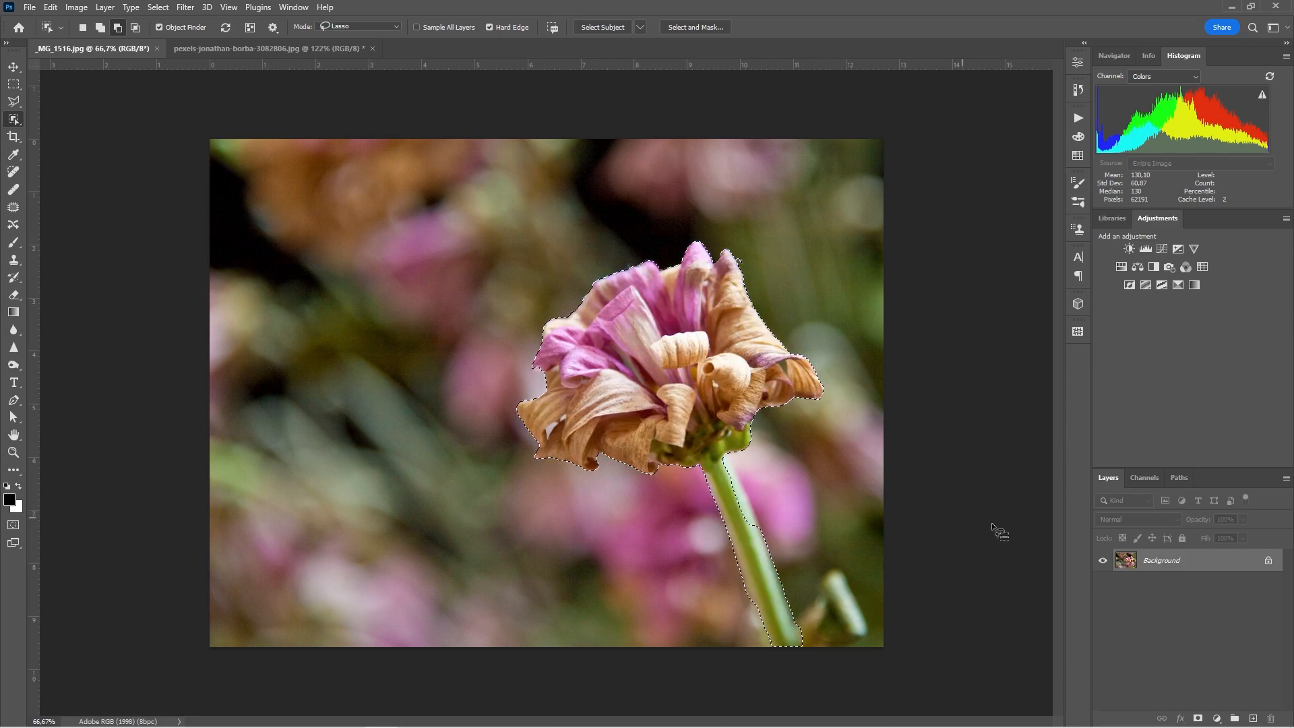
pyautogui.click(1198, 719)
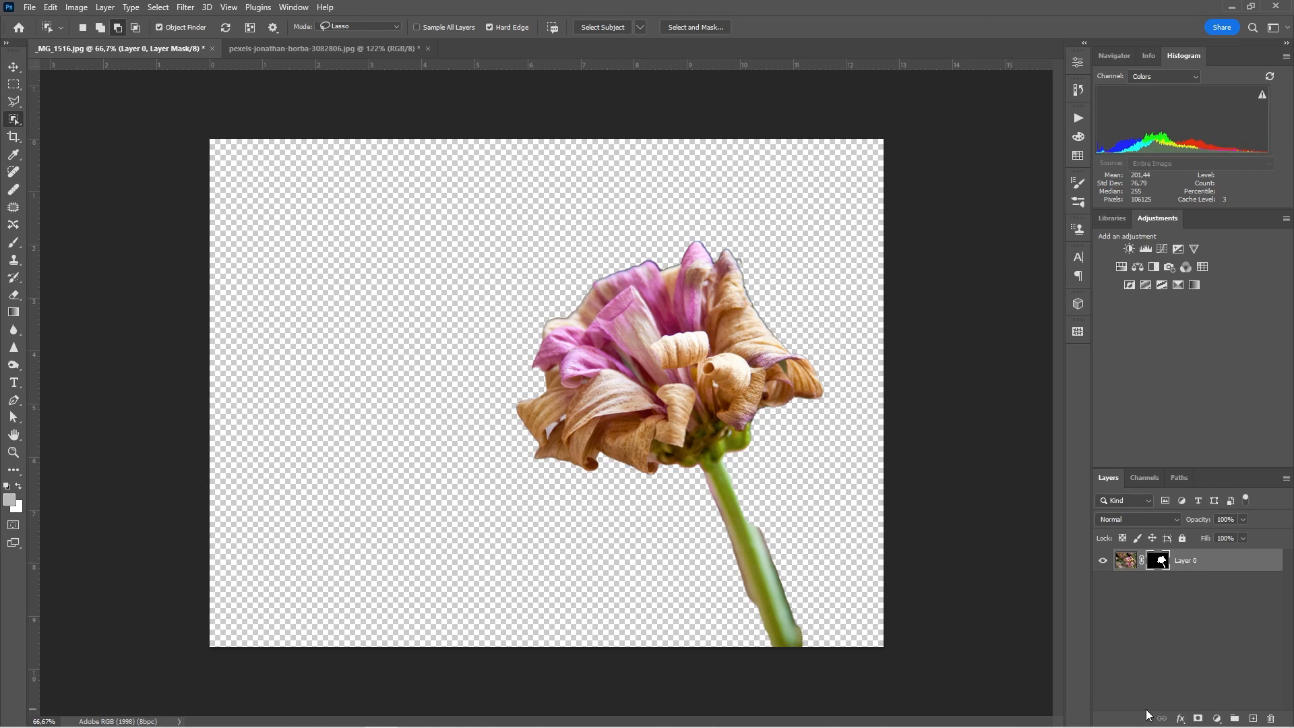
pyautogui.keyDown('alt'); pyautogui.click(1159, 564); pyautogui.keyUp('alt')
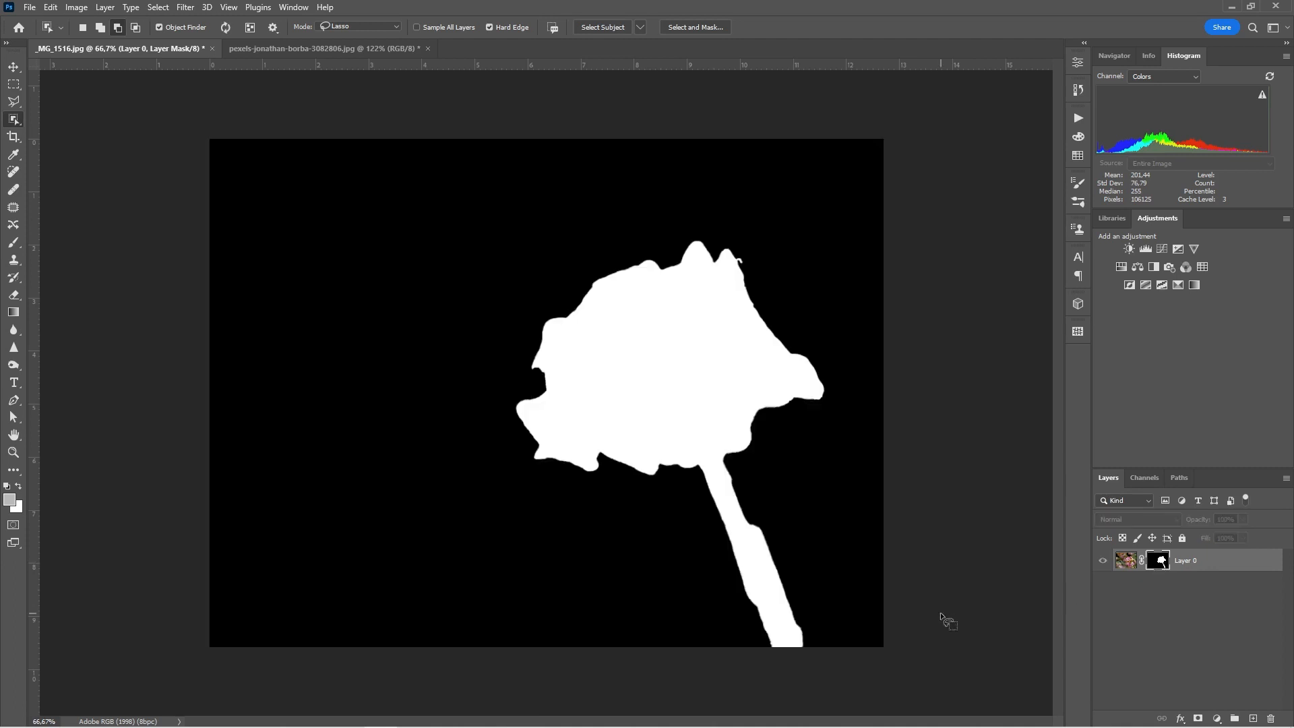
# Step: Leave mask view and revert the flower file with F12
pyautogui.press('v')
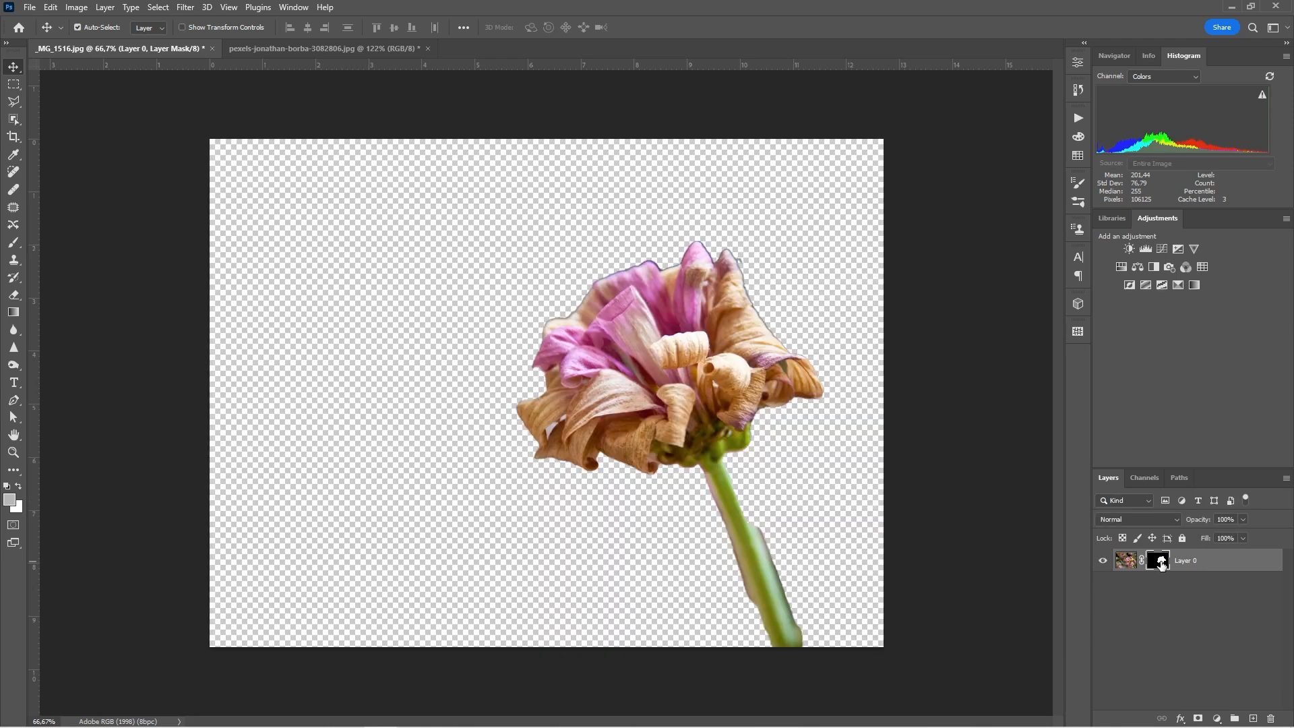
pyautogui.keyDown('alt'); pyautogui.click(1161, 567); pyautogui.keyUp('alt')
pyautogui.press('F12')
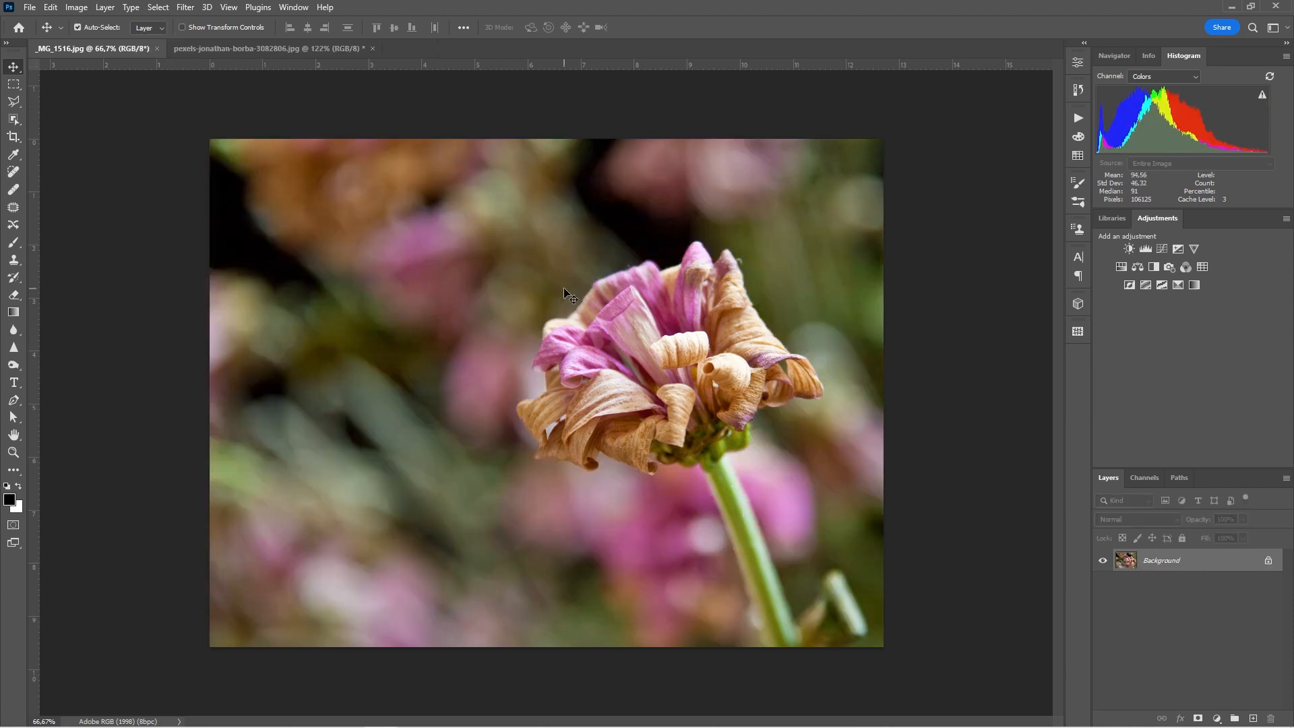
# Step: Select the flower and stem with Object Selection and open Select and Mask
pyautogui.click(12, 120)
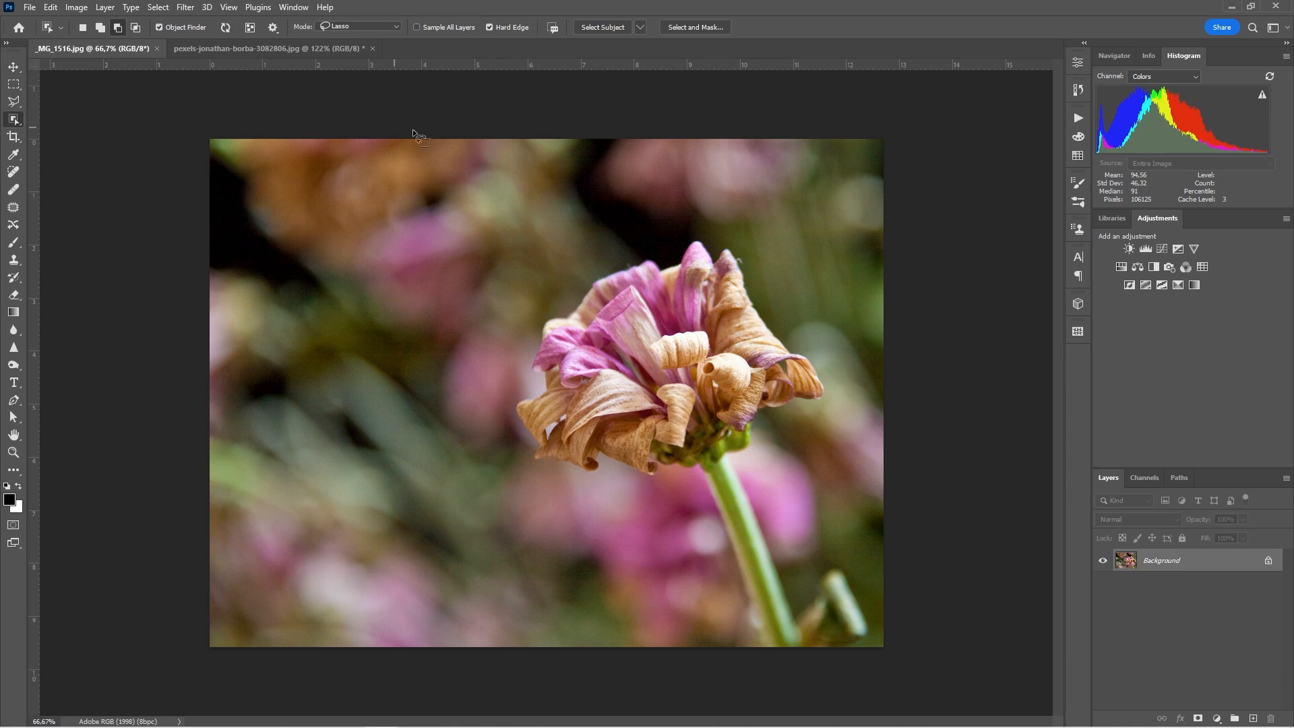
pyautogui.click(702, 385)
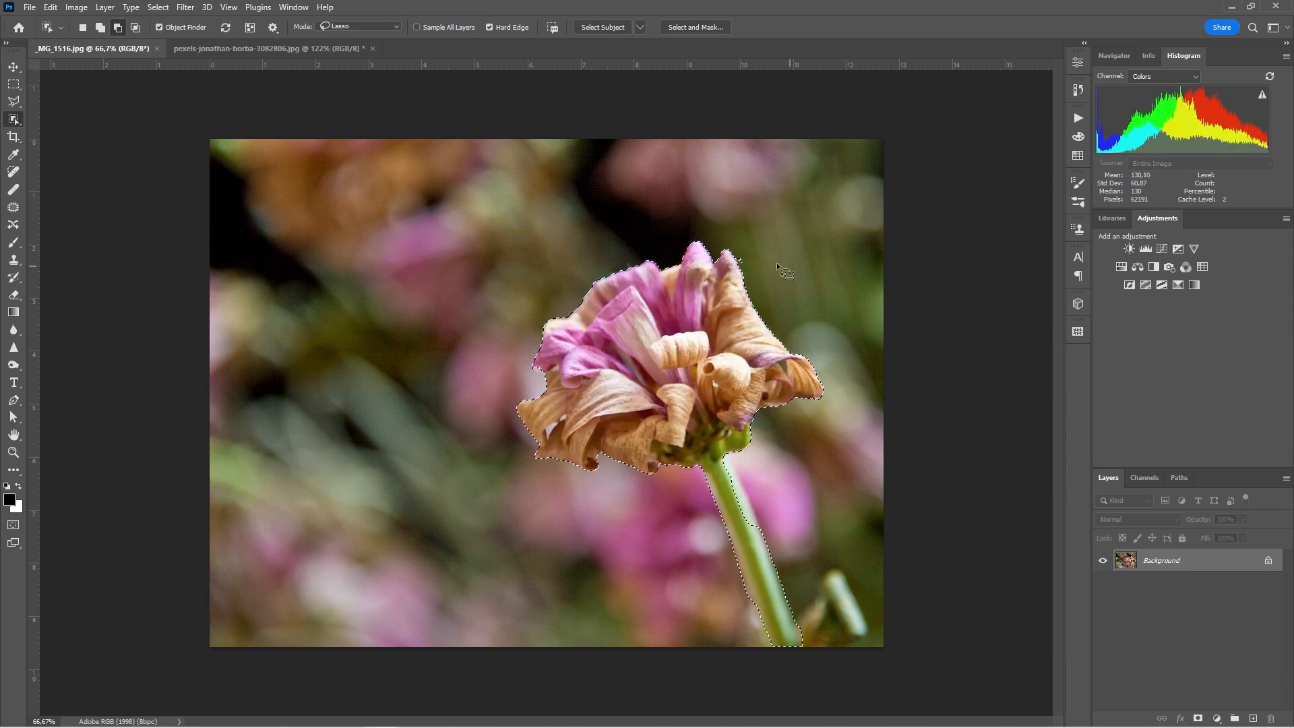
pyautogui.click(687, 27)
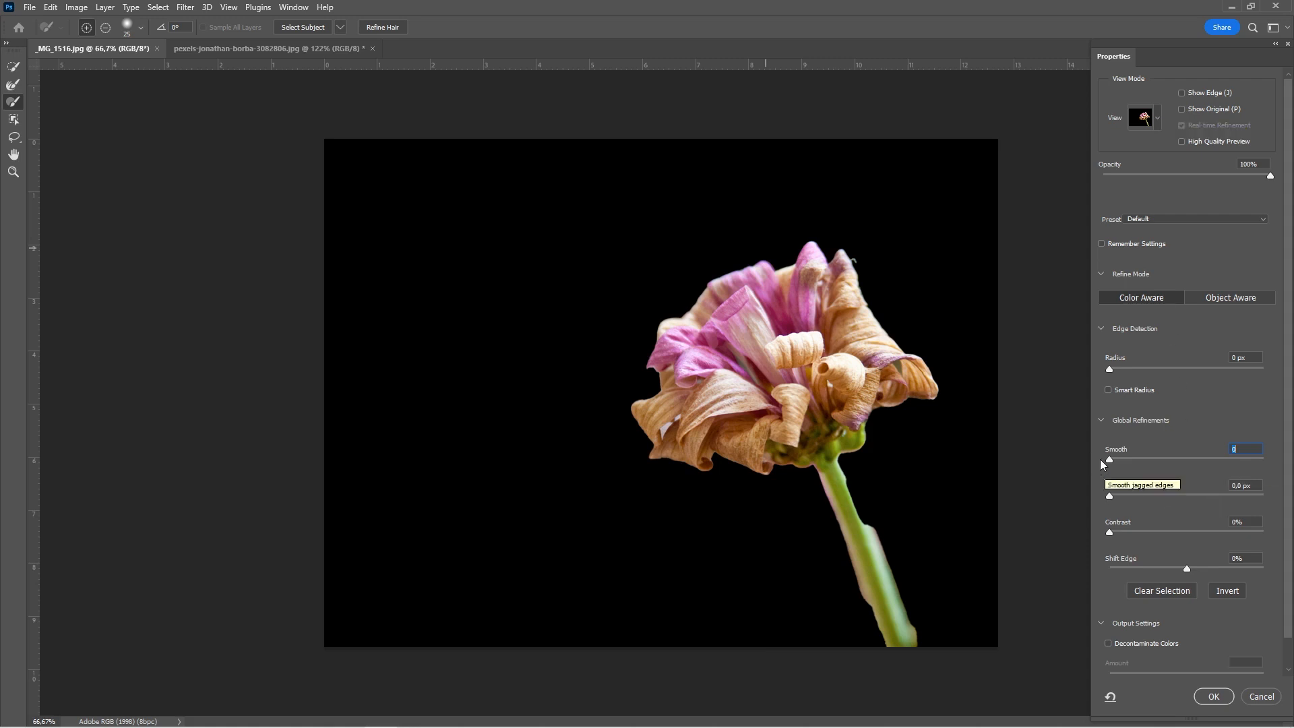
# Step: Set Smooth to 3, shift the edge inward to a negative value, and apply the selection
pyautogui.moveTo(1108, 459); pyautogui.dragTo(1114, 460)
pyautogui.moveTo(1186, 568); pyautogui.dragTo(1152, 568)
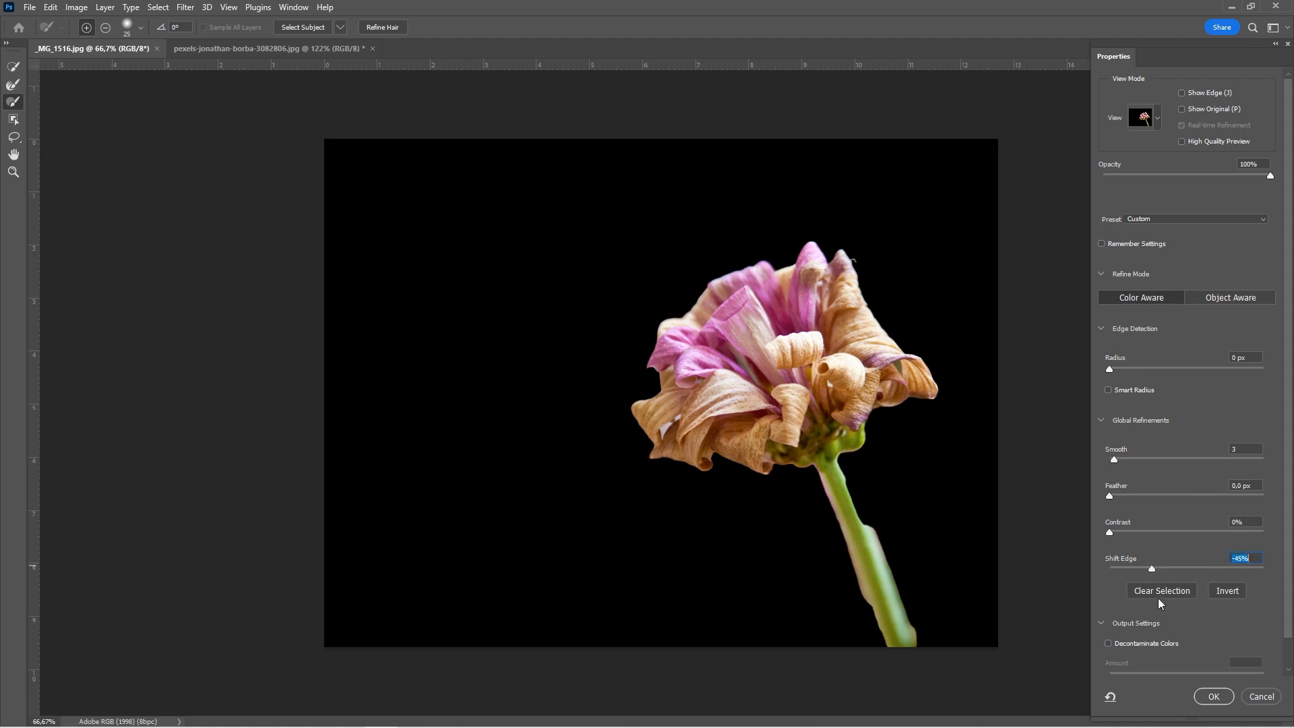
pyautogui.click(1214, 696)
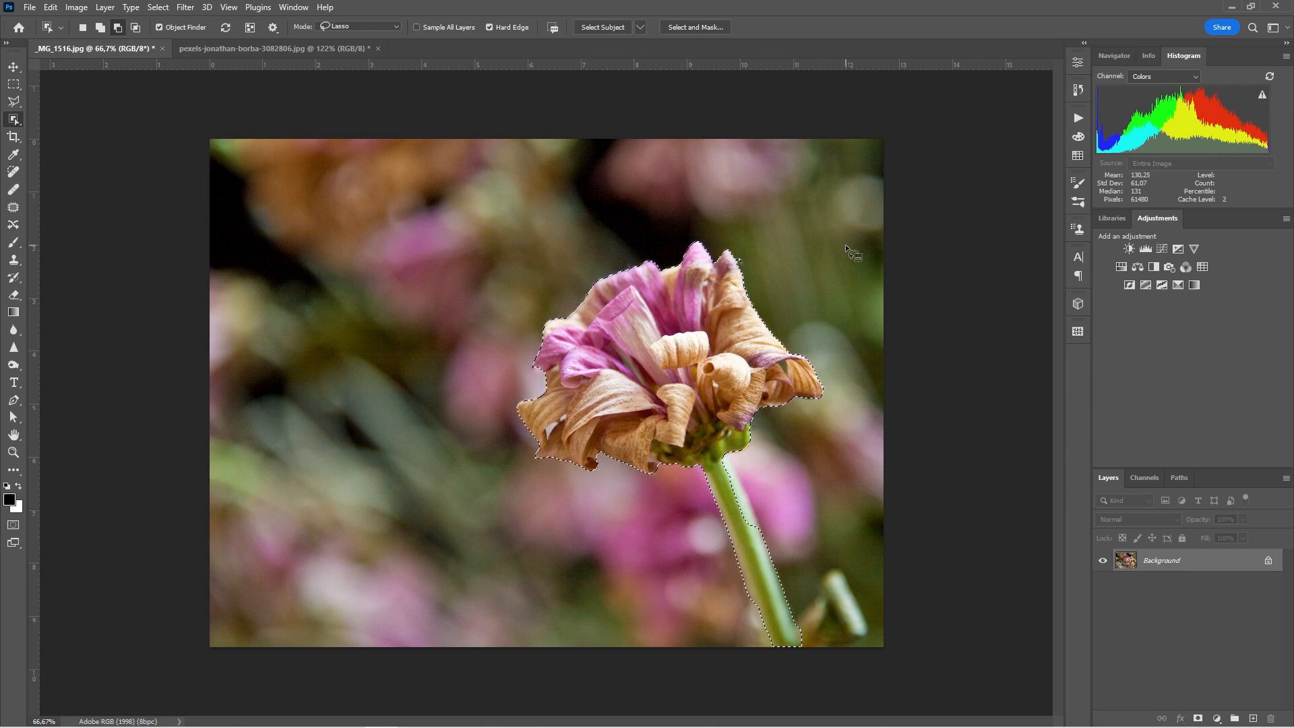
# Step: Add a Black & White adjustment layer to the flower selection, then delete it again
pyautogui.click(14, 67)
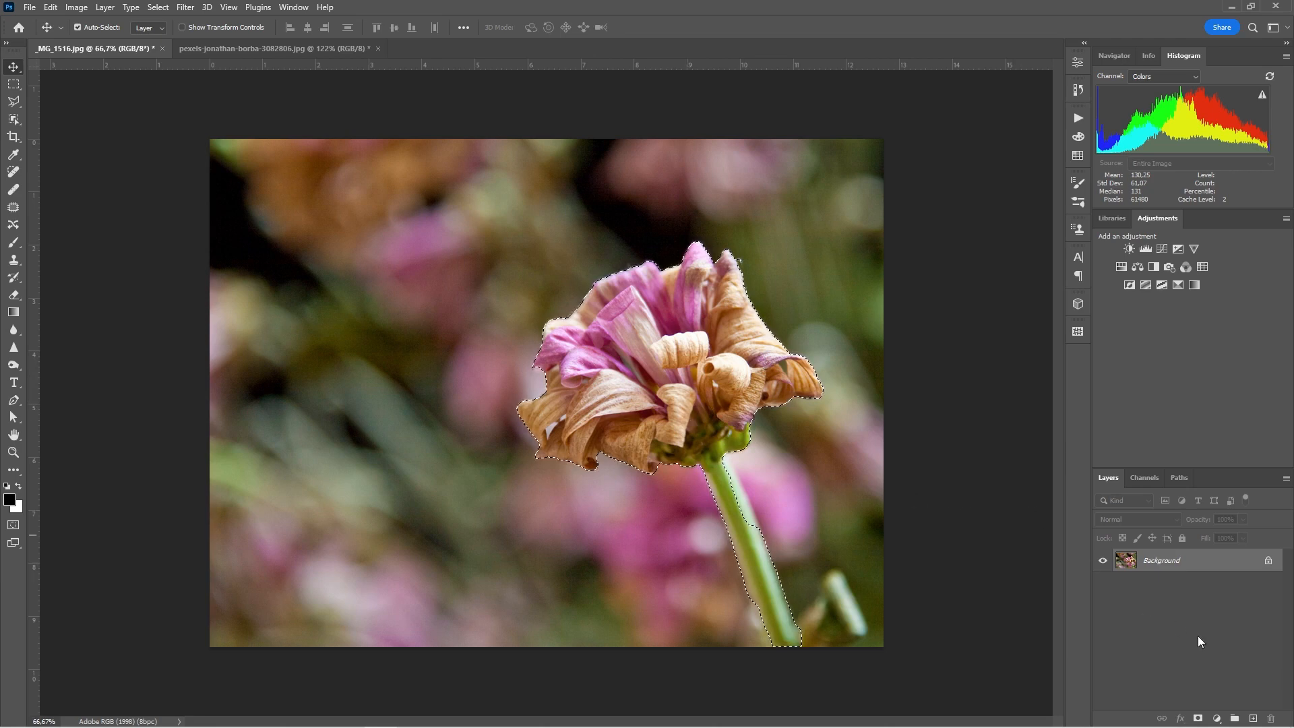
pyautogui.click(1218, 719)
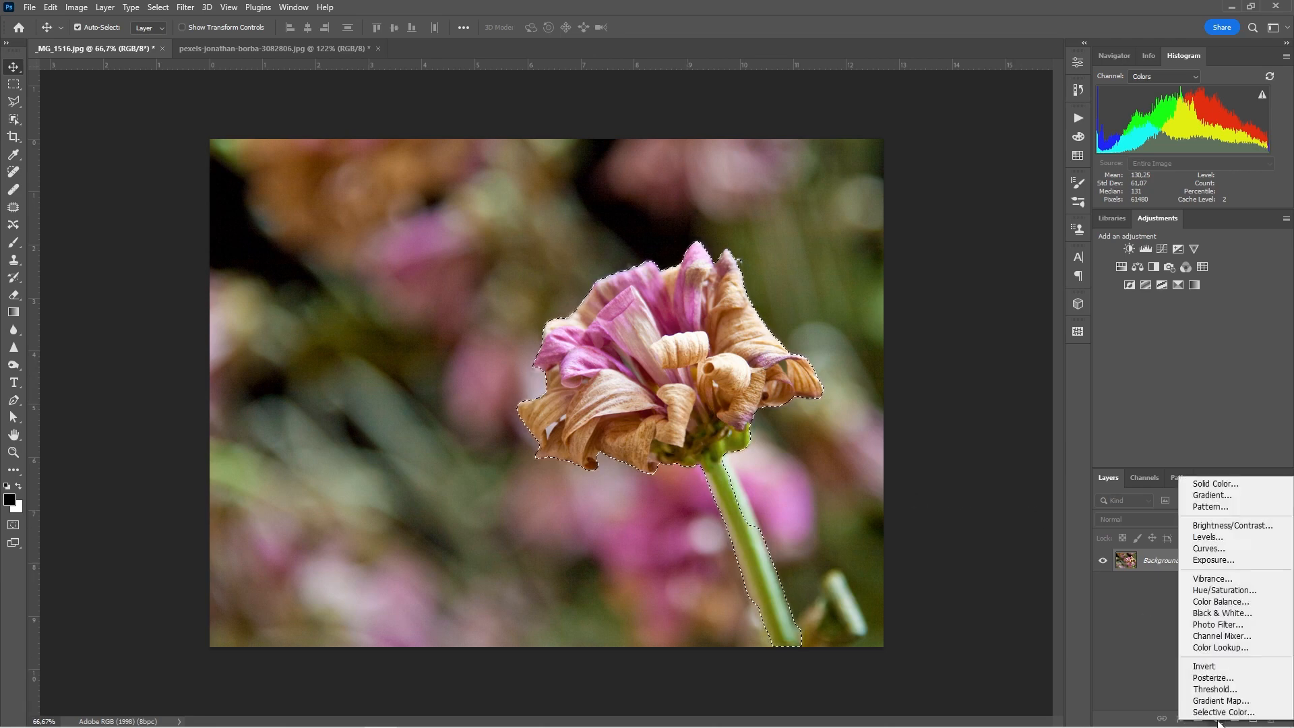
pyautogui.click(1240, 613)
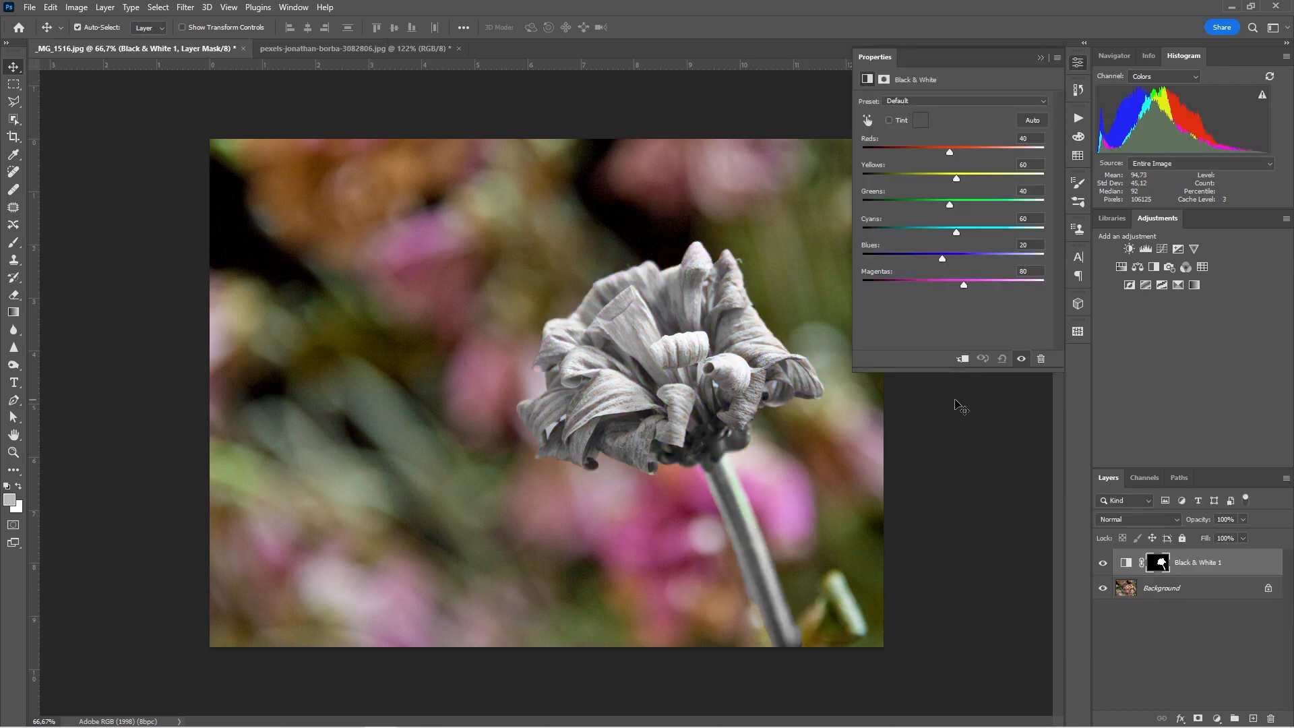
pyautogui.click(1040, 358)
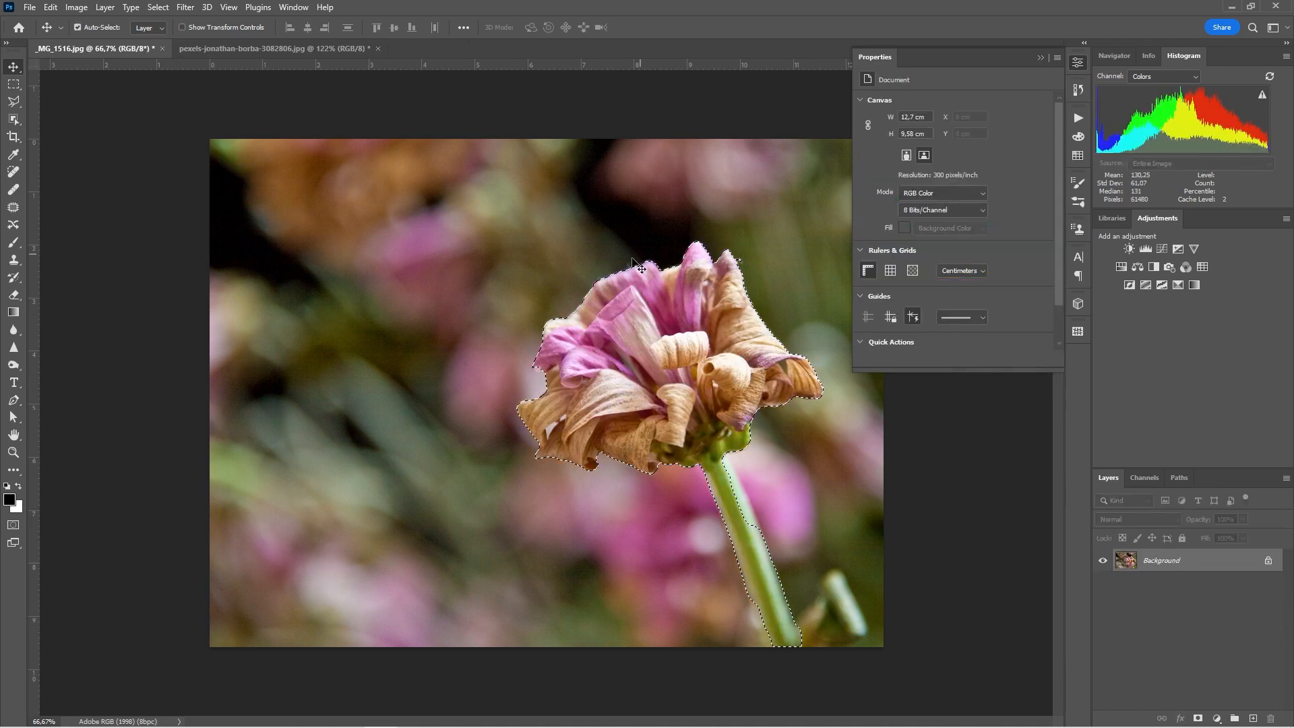
pyautogui.click(1042, 58)
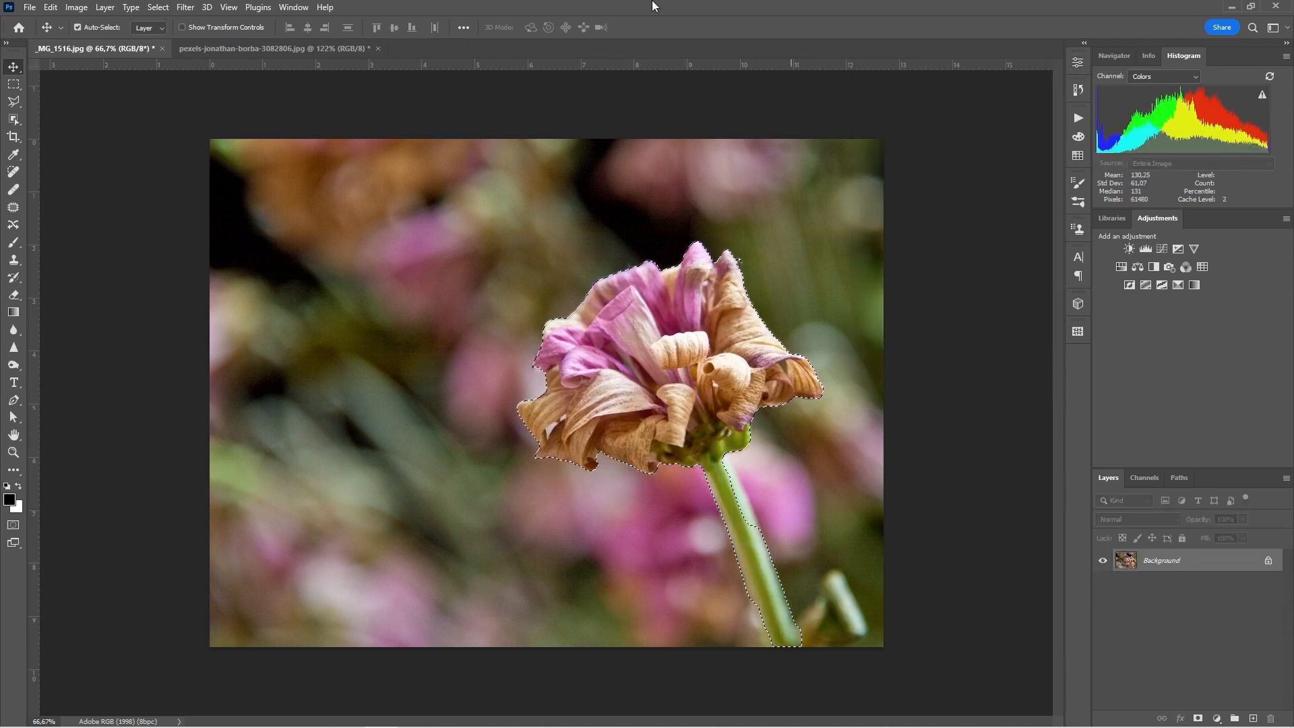
pyautogui.click(157, 8)
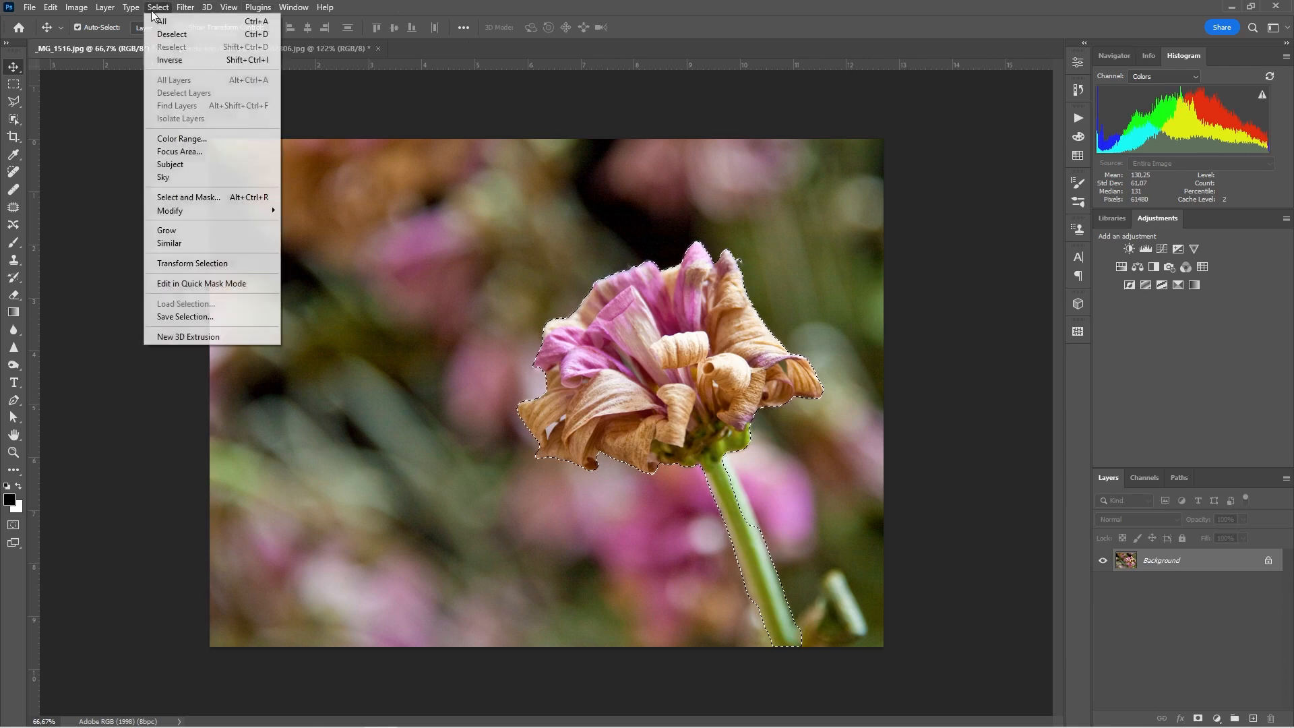
# Step: Invert the selection to the background and add a Black & White adjustment layer to grey it
pyautogui.click(211, 67)
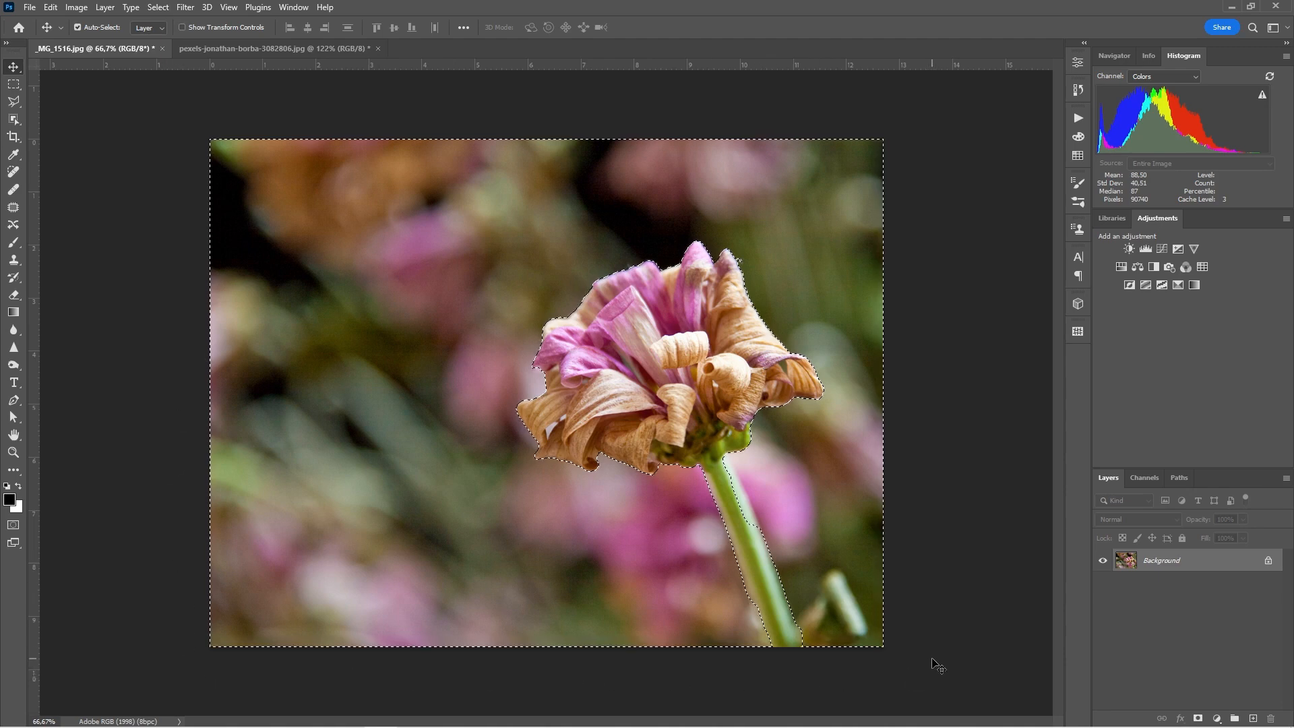
pyautogui.click(1216, 718)
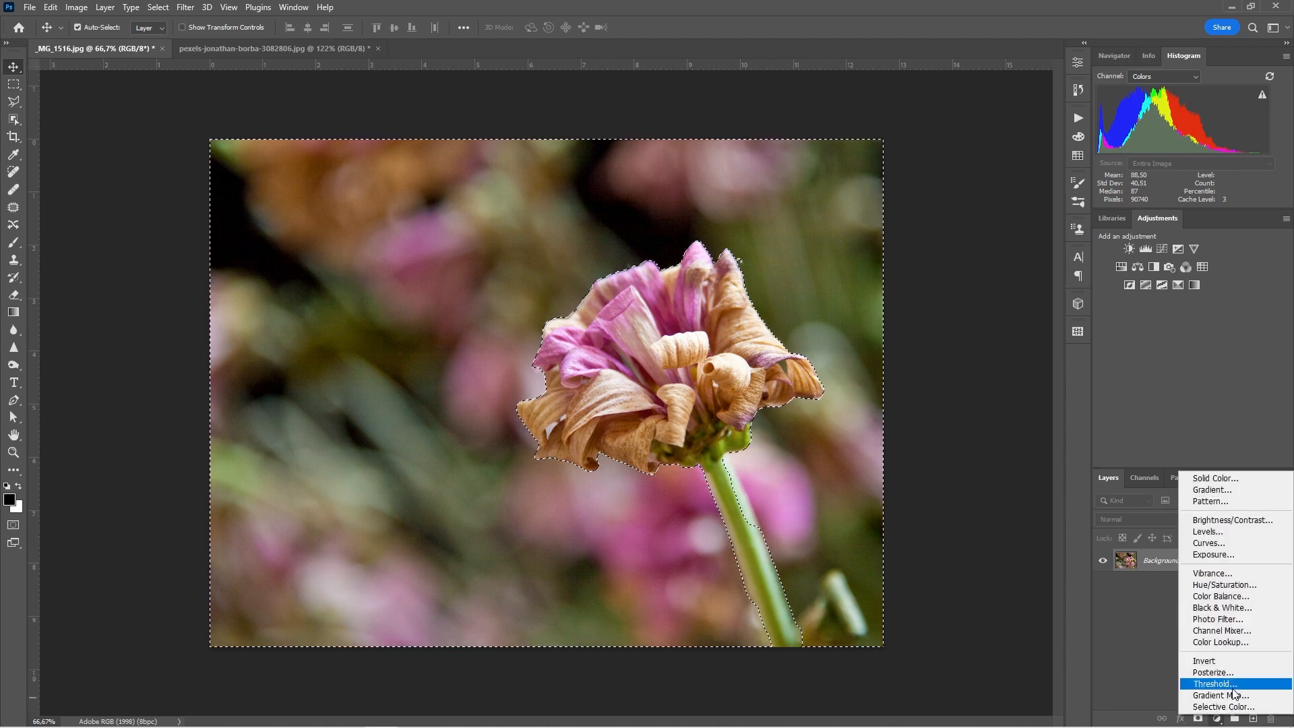
pyautogui.click(1232, 607)
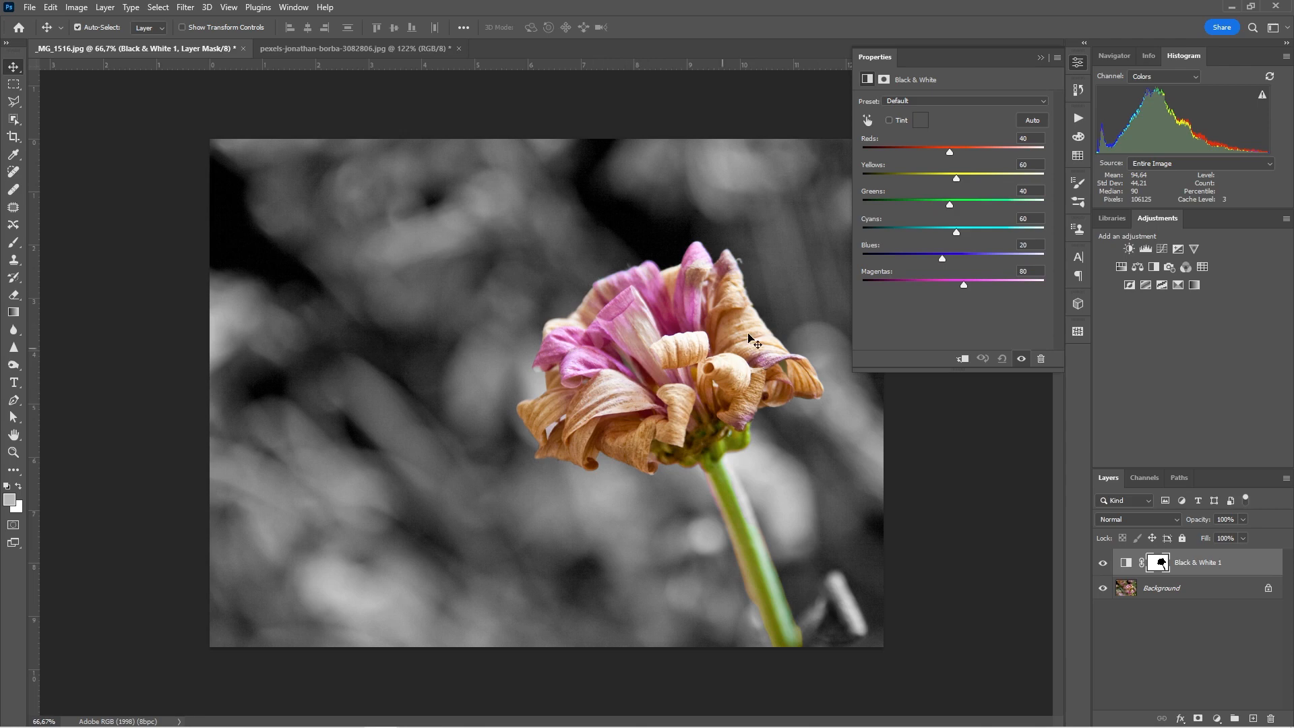
pyautogui.click(1039, 58)
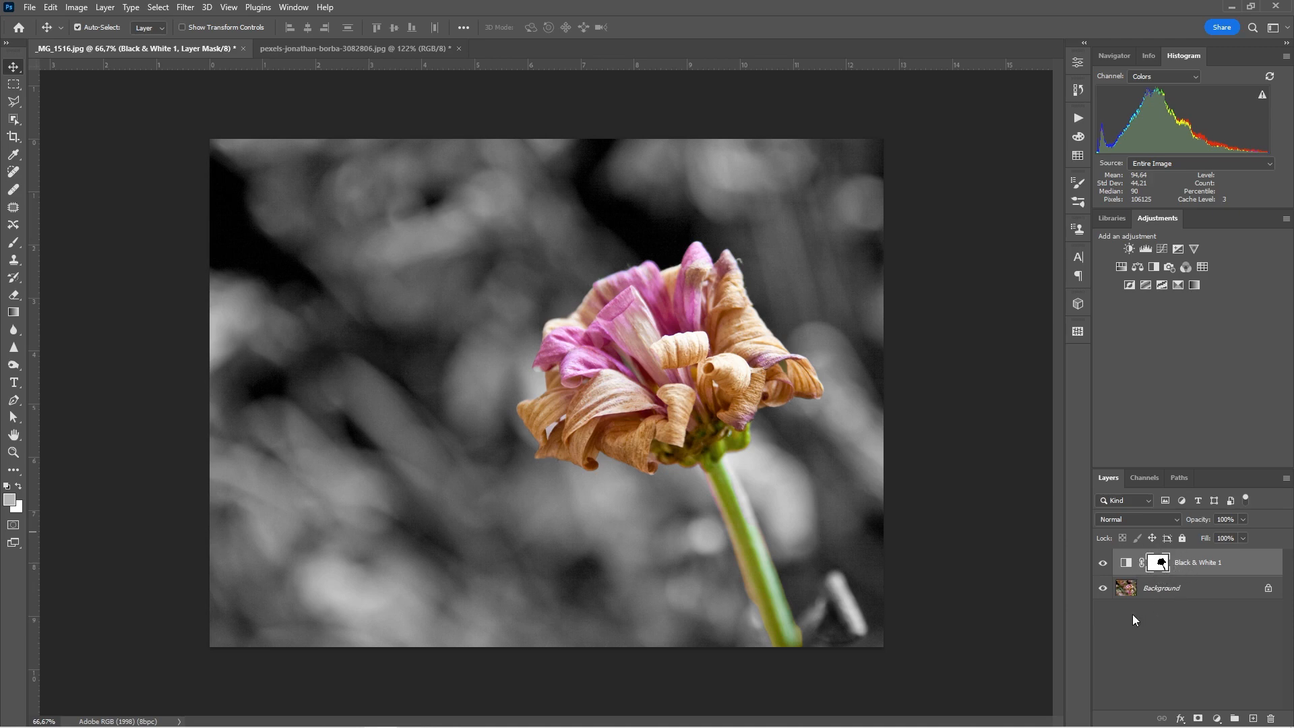
# Step: In the portrait photo fitted to screen, convert Layer 0 for Smart Filters
pyautogui.click(357, 48)
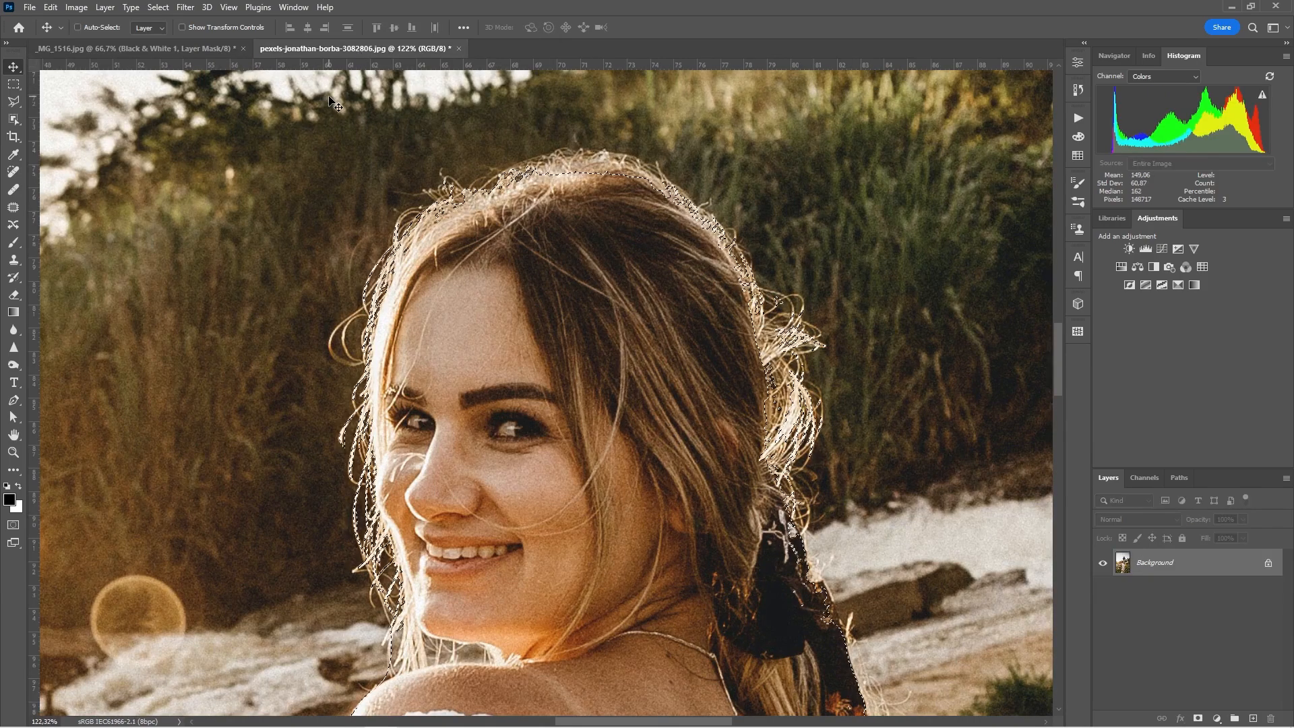
pyautogui.hotkey('ctrl', '0')
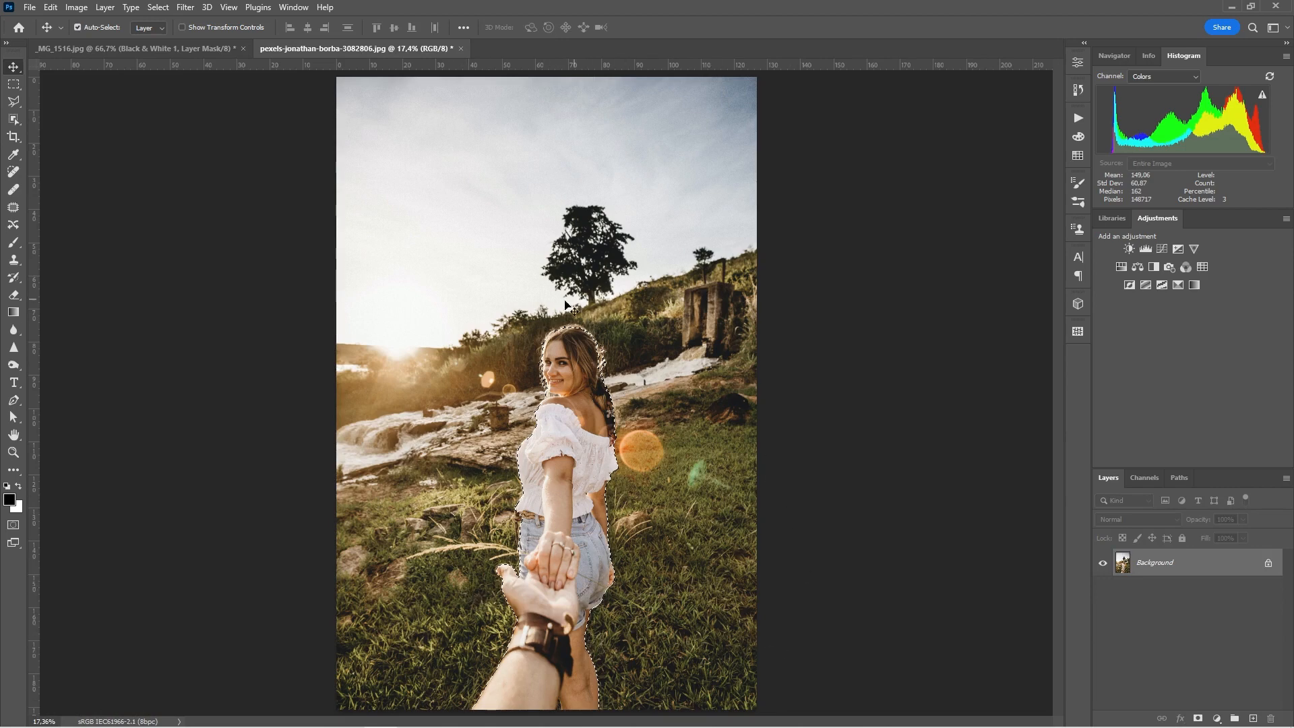
pyautogui.click(185, 8)
pyautogui.click(209, 42)
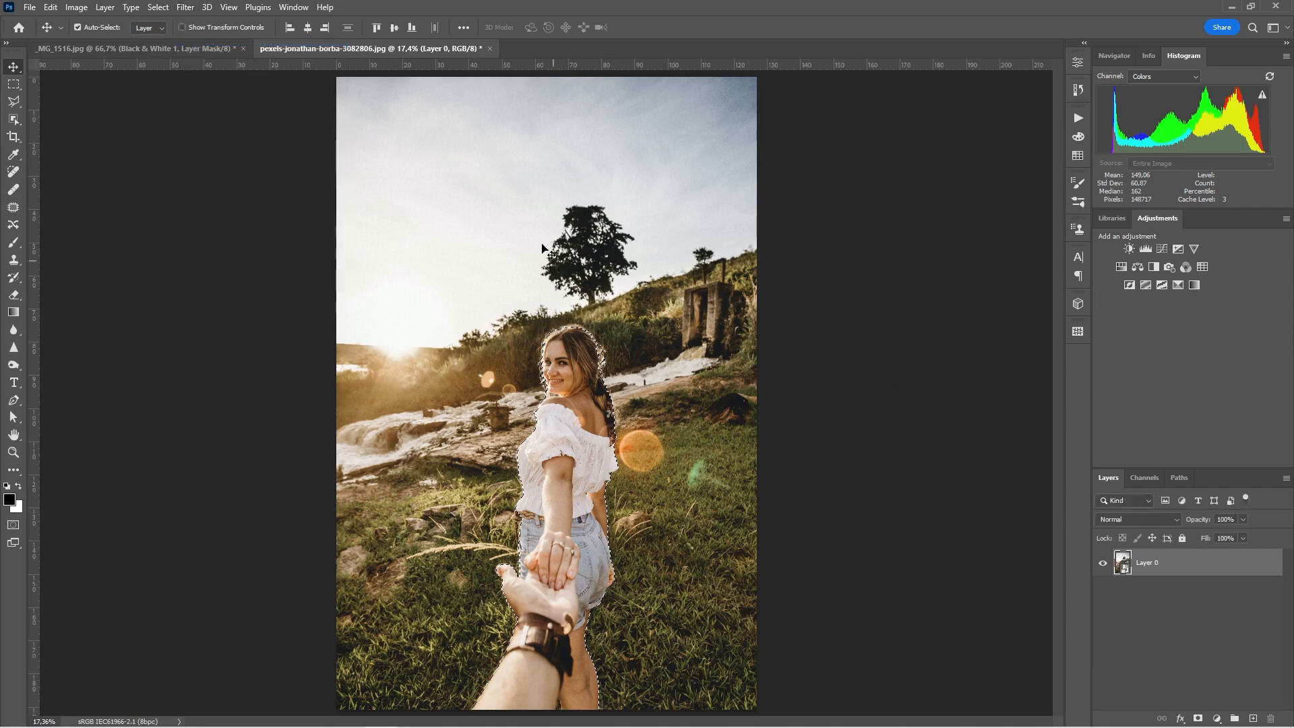
# Step: Open Gaussian Blur on the woman selection, then cancel it without blurring
pyautogui.click(178, 9)
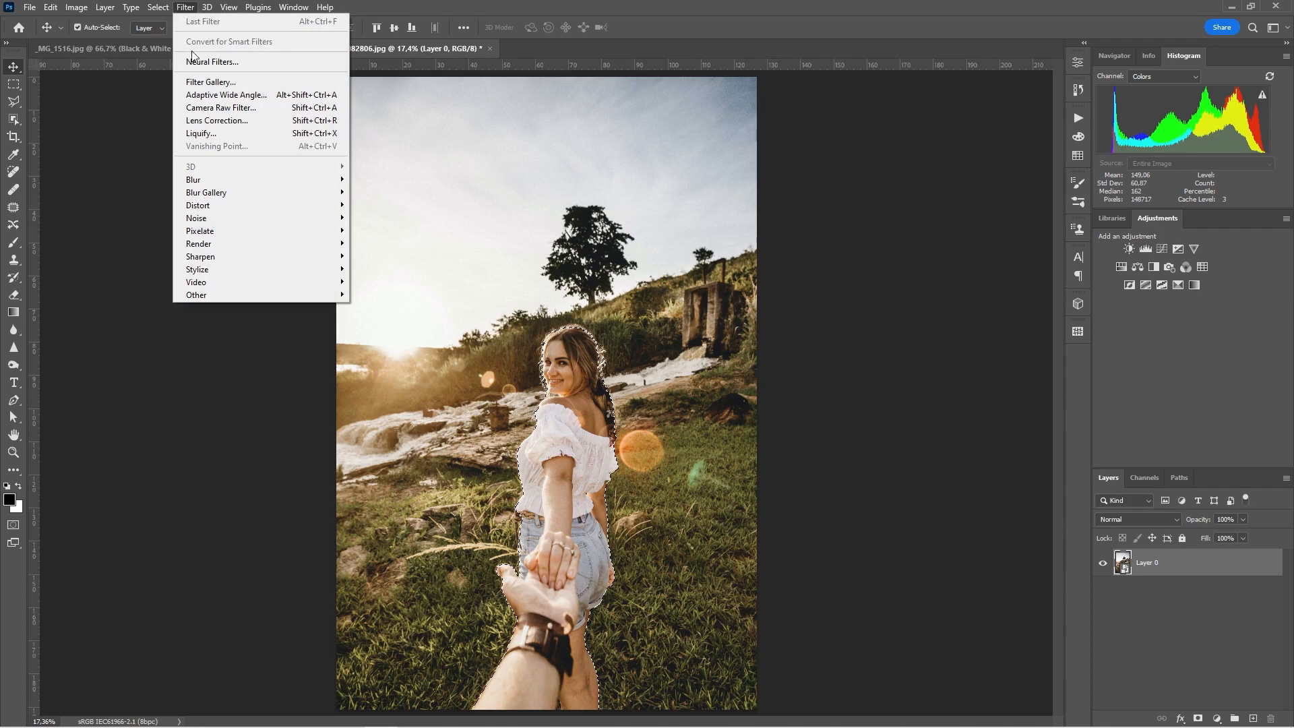
pyautogui.moveTo(266, 189)
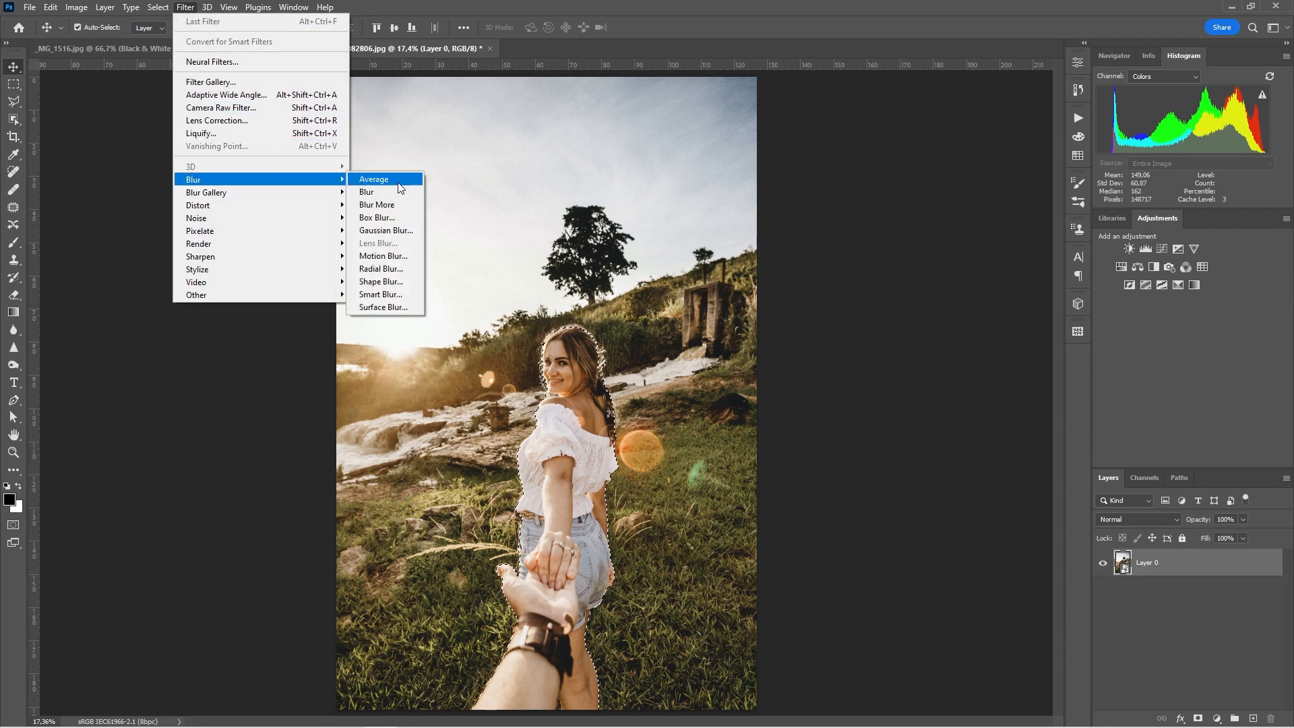
pyautogui.click(402, 230)
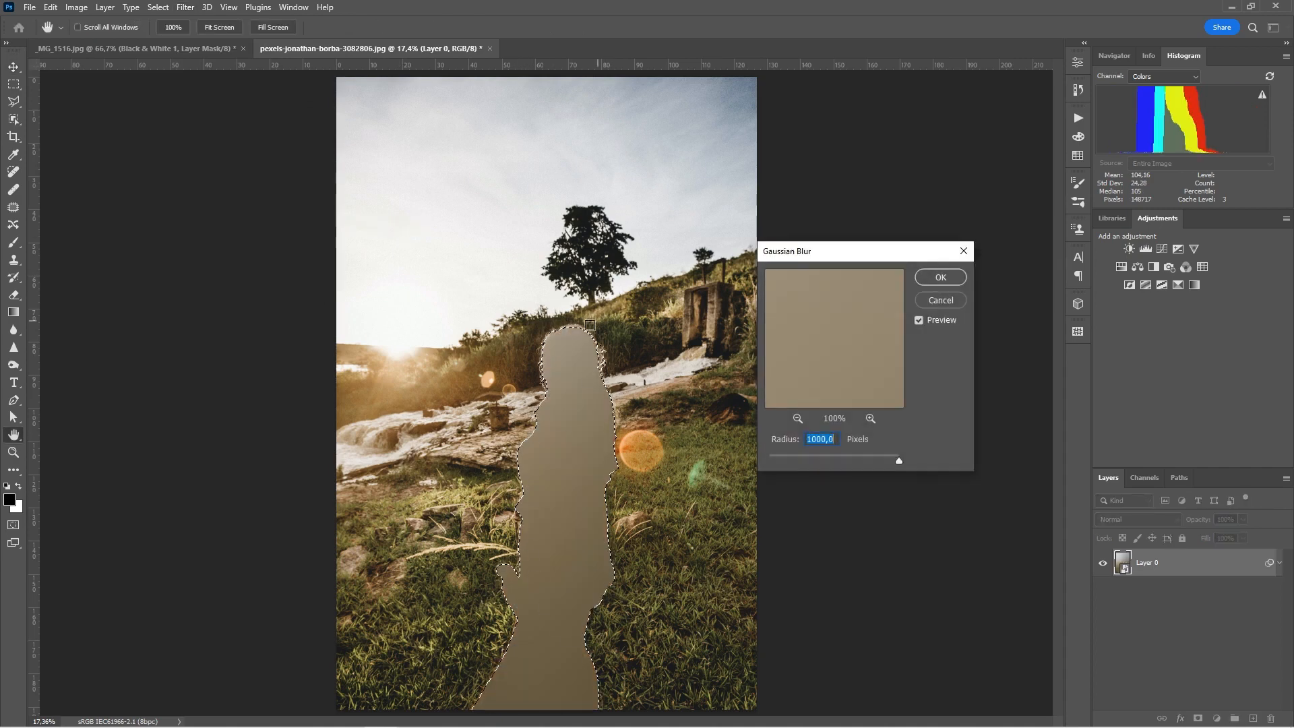
pyautogui.click(940, 300)
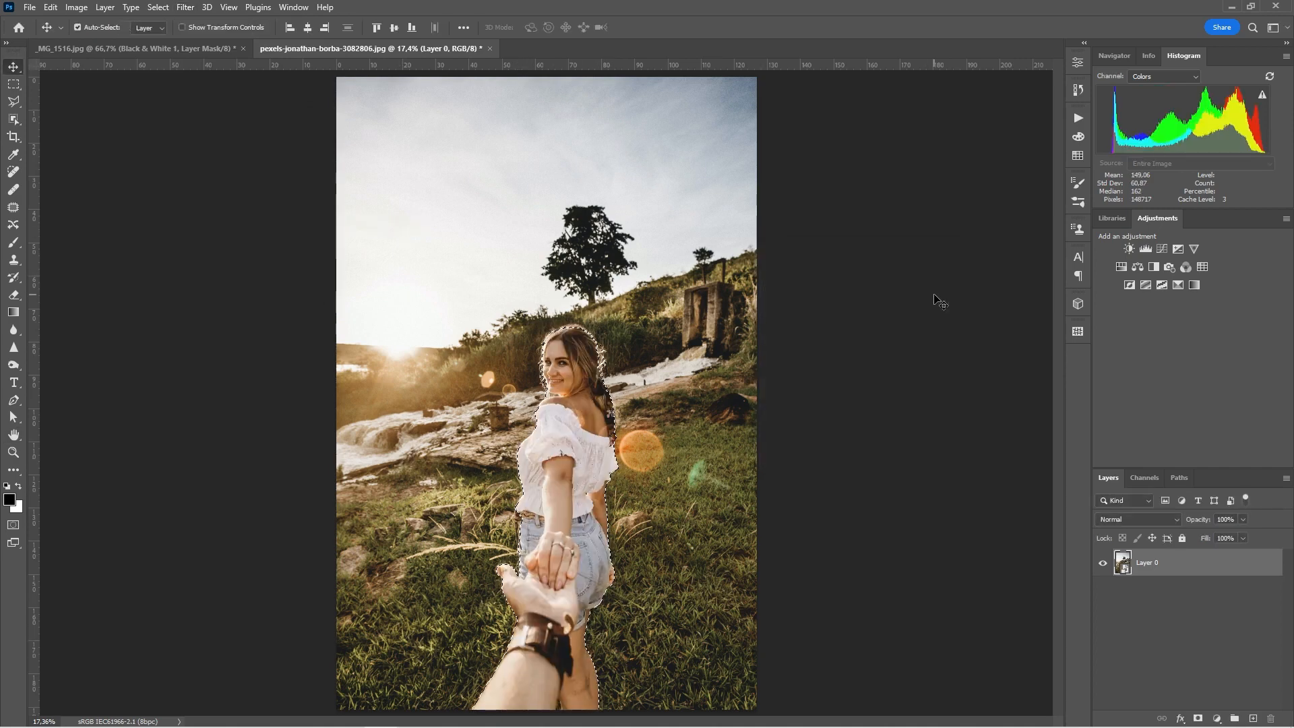
# Step: Invert the selection so the portrait's background is selected
pyautogui.click(181, 8)
pyautogui.moveTo(158, 9)
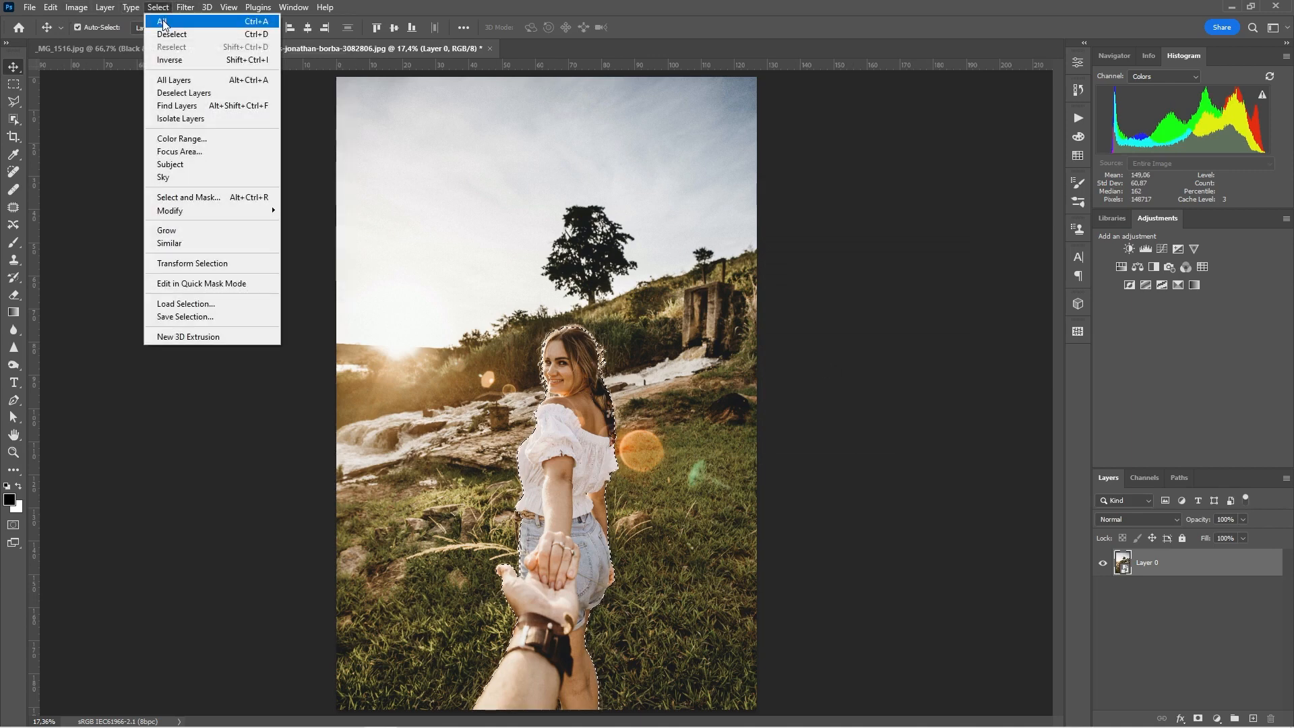
pyautogui.click(170, 60)
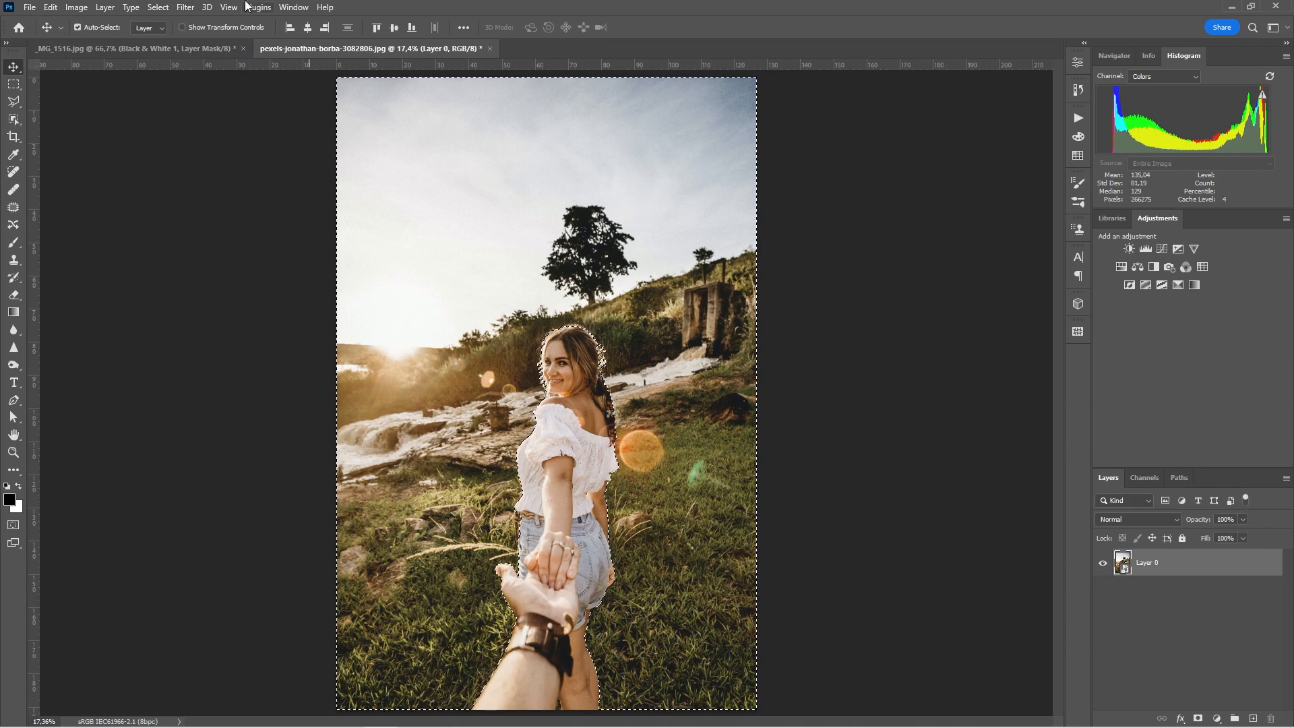
# Step: Apply a Gaussian Blur smart filter with a 50-pixel radius, then deselect
pyautogui.click(191, 7)
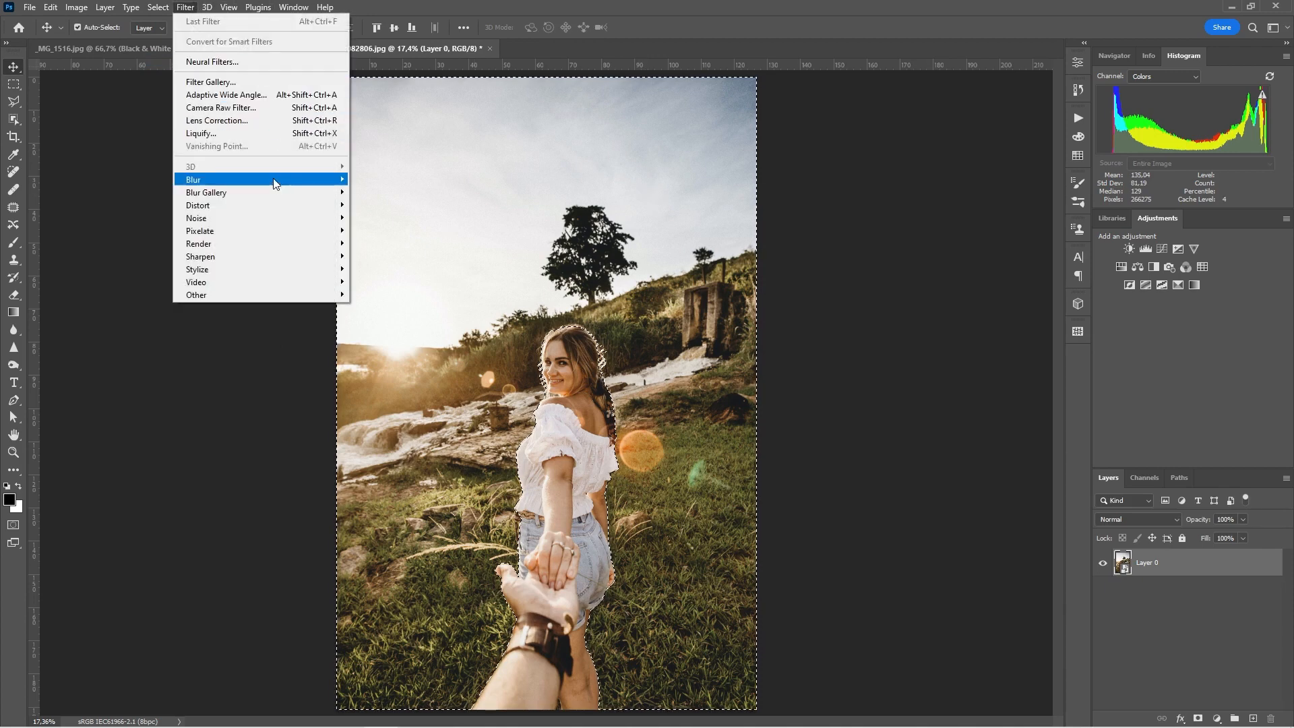
pyautogui.moveTo(285, 178)
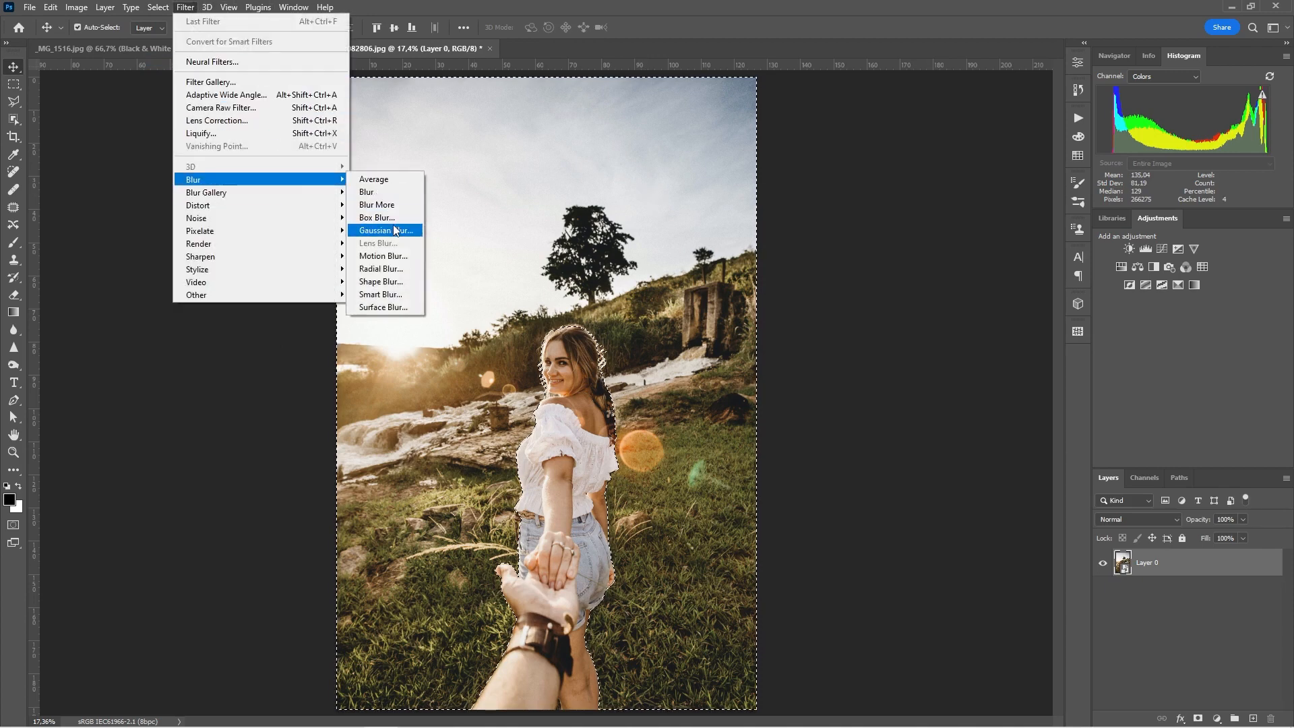
pyautogui.click(394, 231)
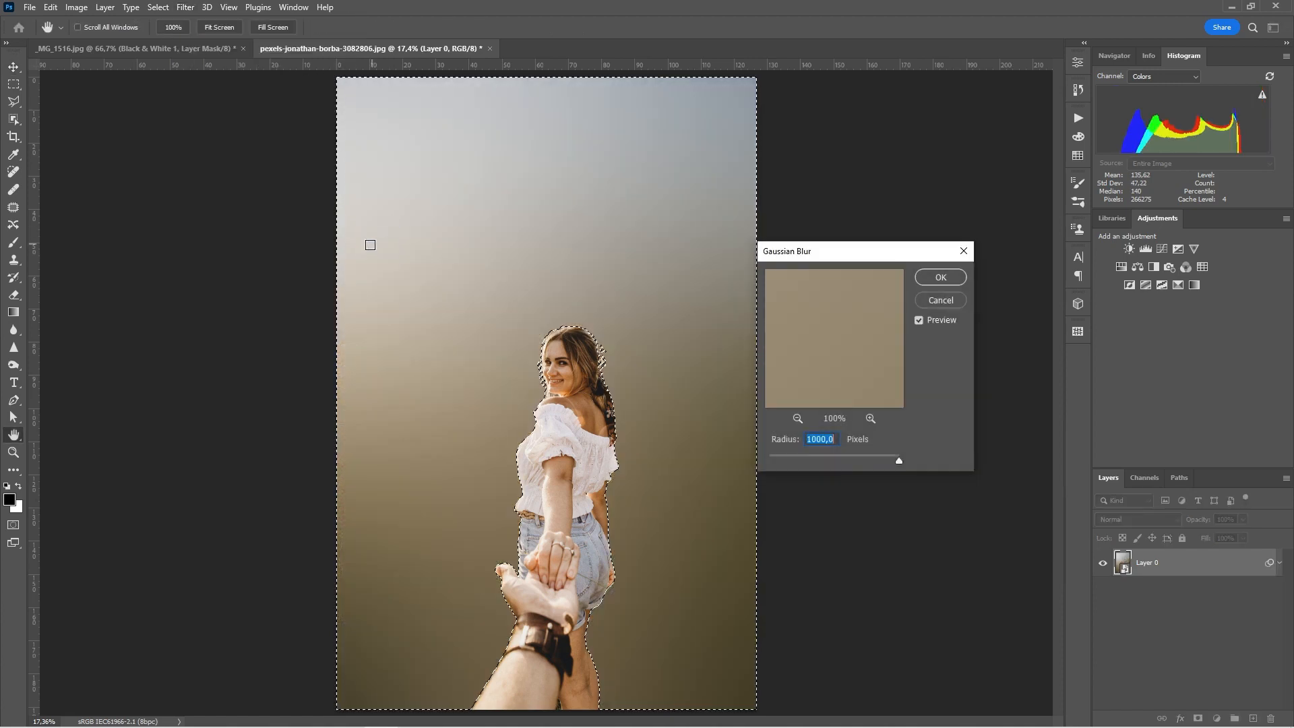
pyautogui.click(822, 440)
pyautogui.press('BackSpace')
pyautogui.press('BackSpace')
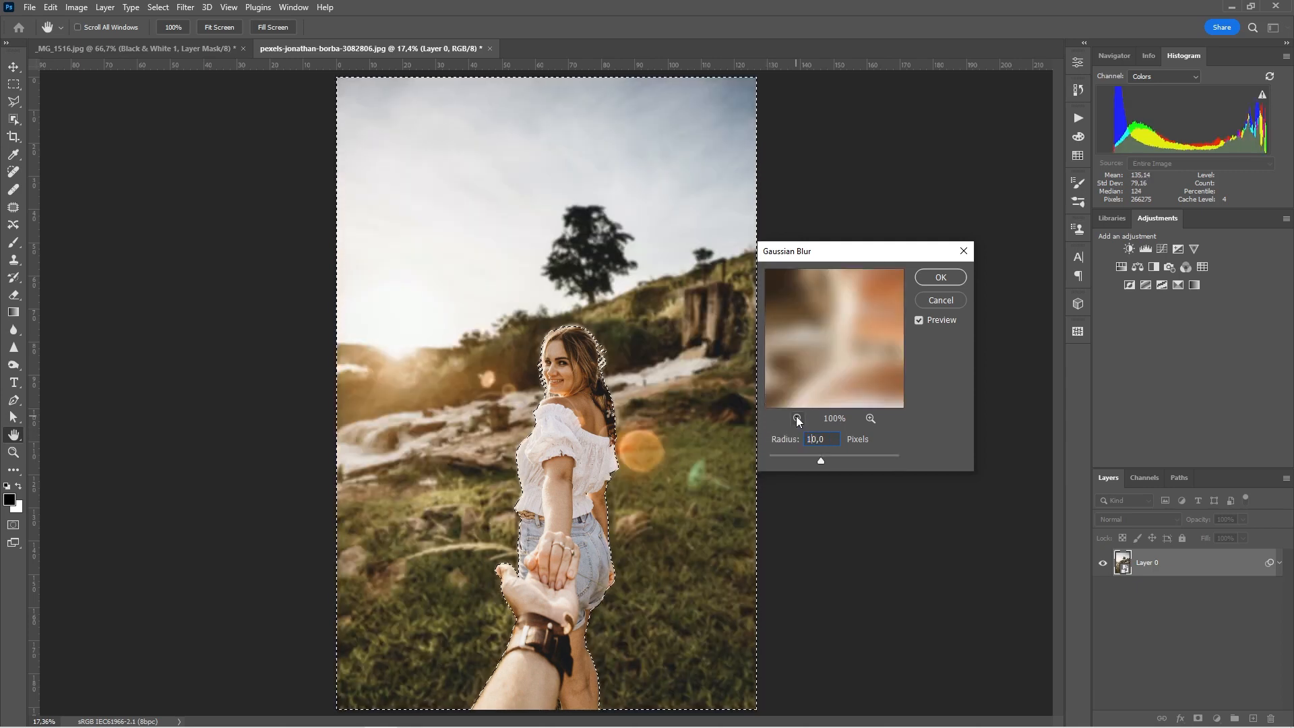
pyautogui.moveTo(823, 463); pyautogui.dragTo(840, 462)
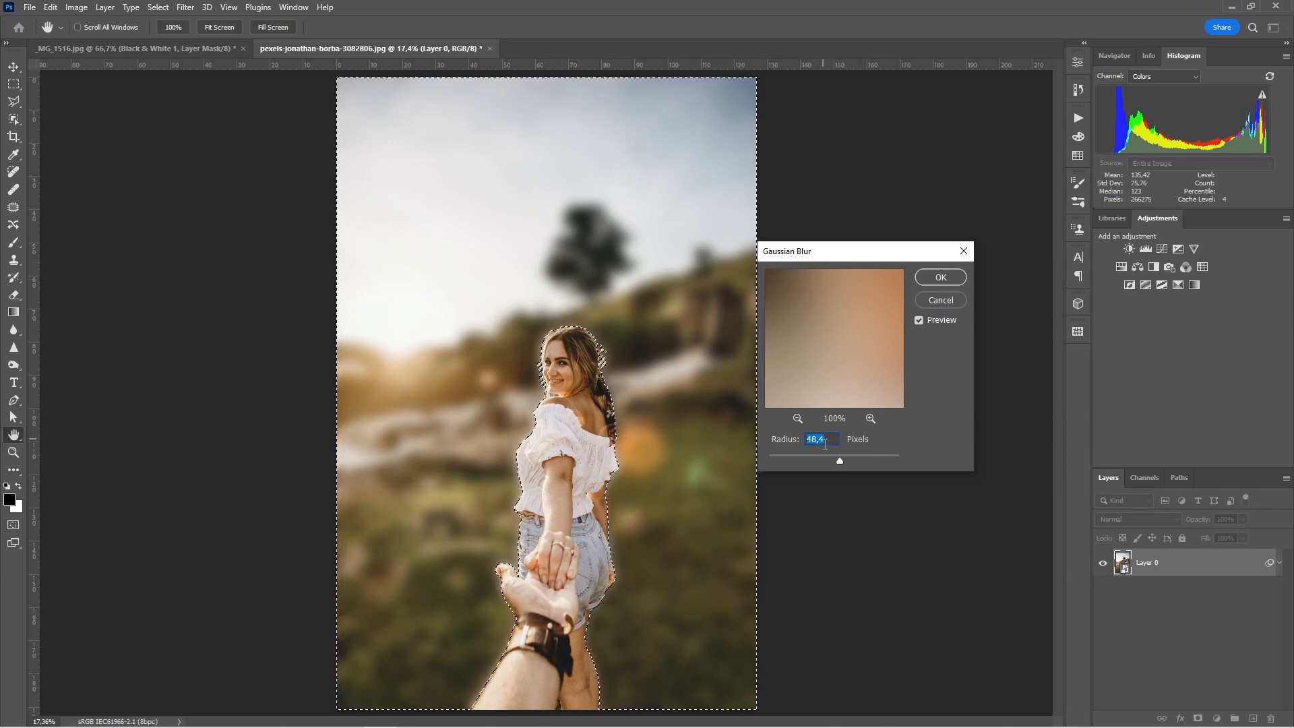
pyautogui.click(827, 442)
pyautogui.click(793, 434)
pyautogui.write('50')
pyautogui.click(945, 280)
pyautogui.press('v')
pyautogui.hotkey('ctrl', 'd')
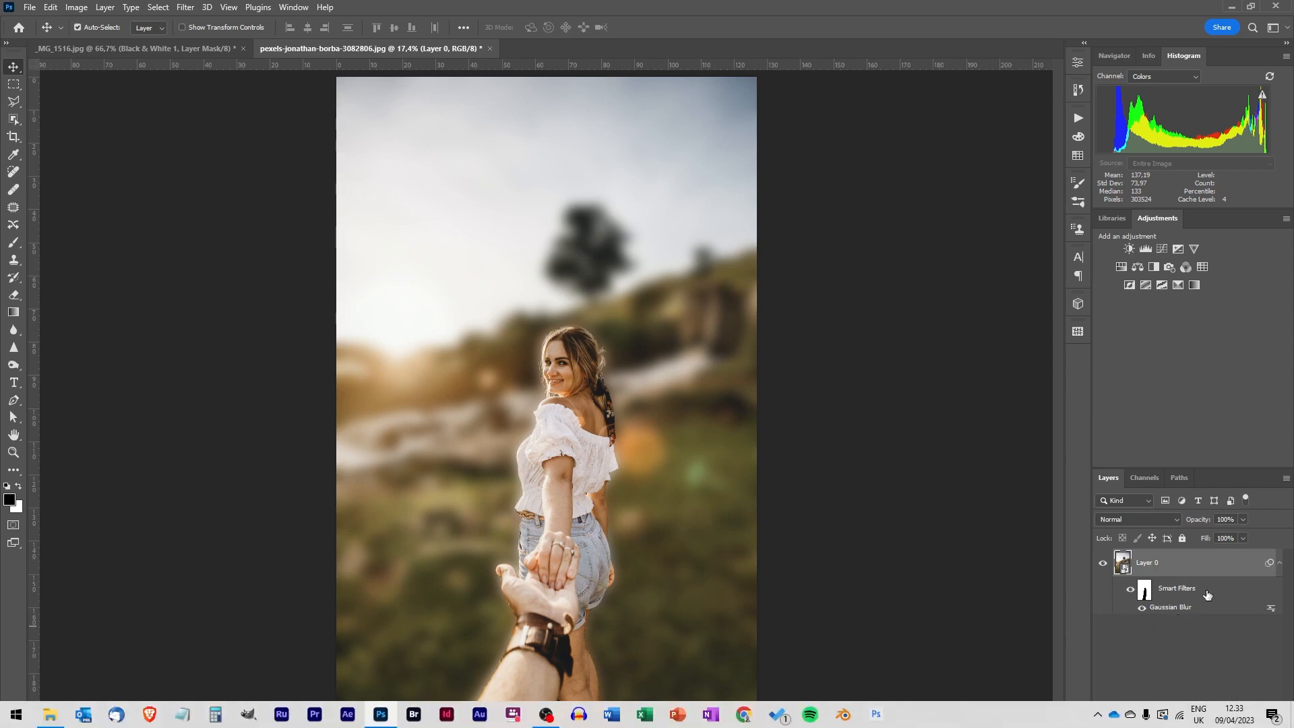
# Step: Try a default black-white gradient on the blur filter's mask, undo it, and load the mask as a selection
pyautogui.click(1144, 590)
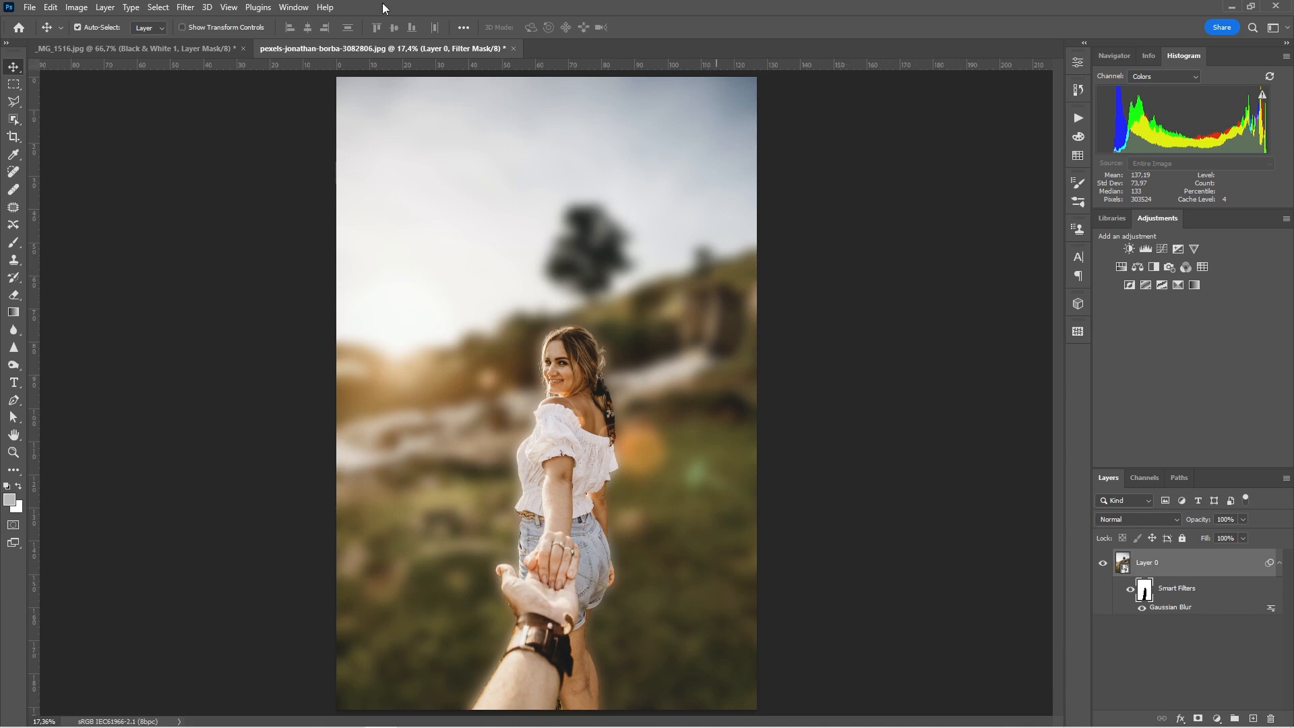
pyautogui.click(13, 313)
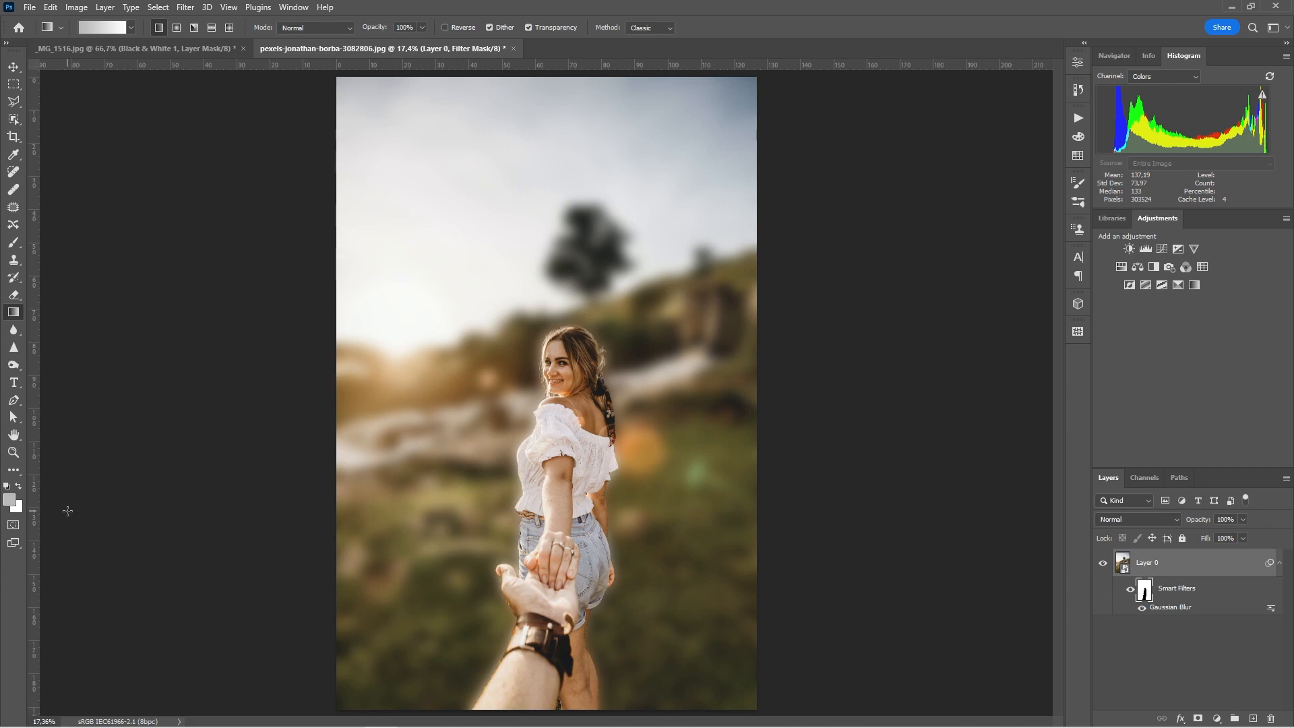
pyautogui.press('d')
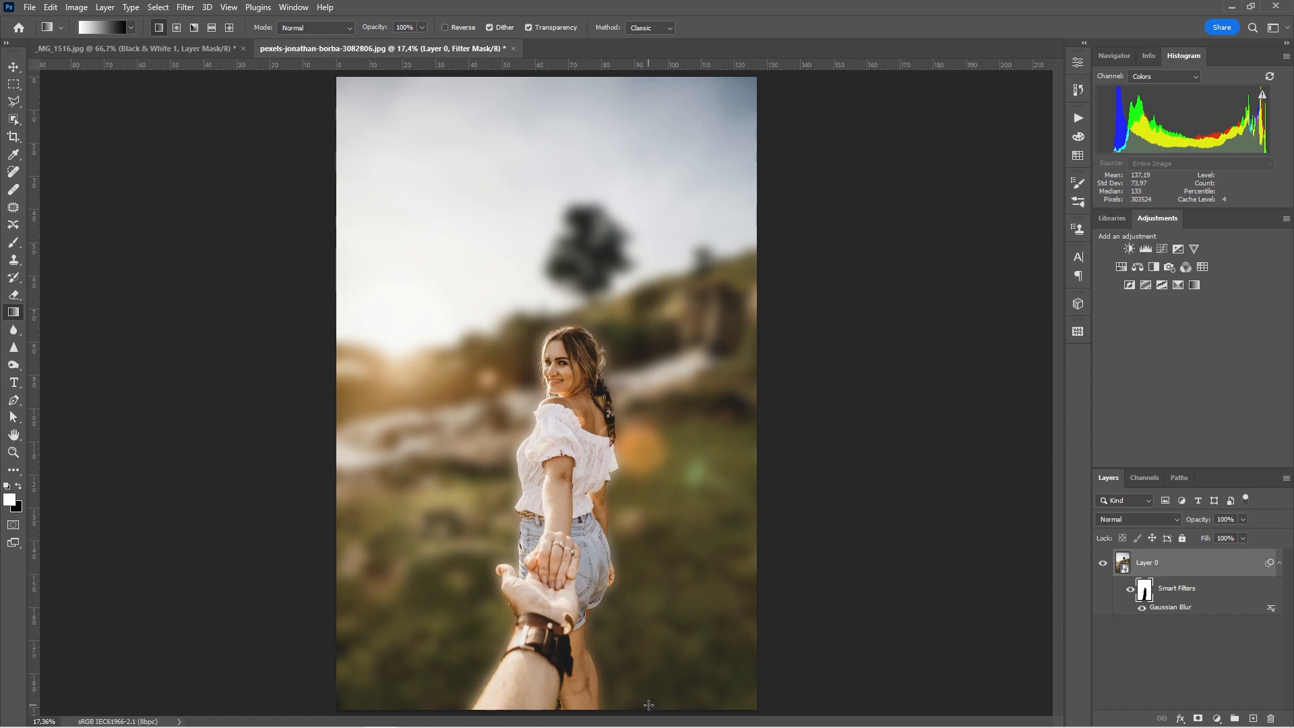
pyautogui.moveTo(648, 704); pyautogui.dragTo(651, 232)
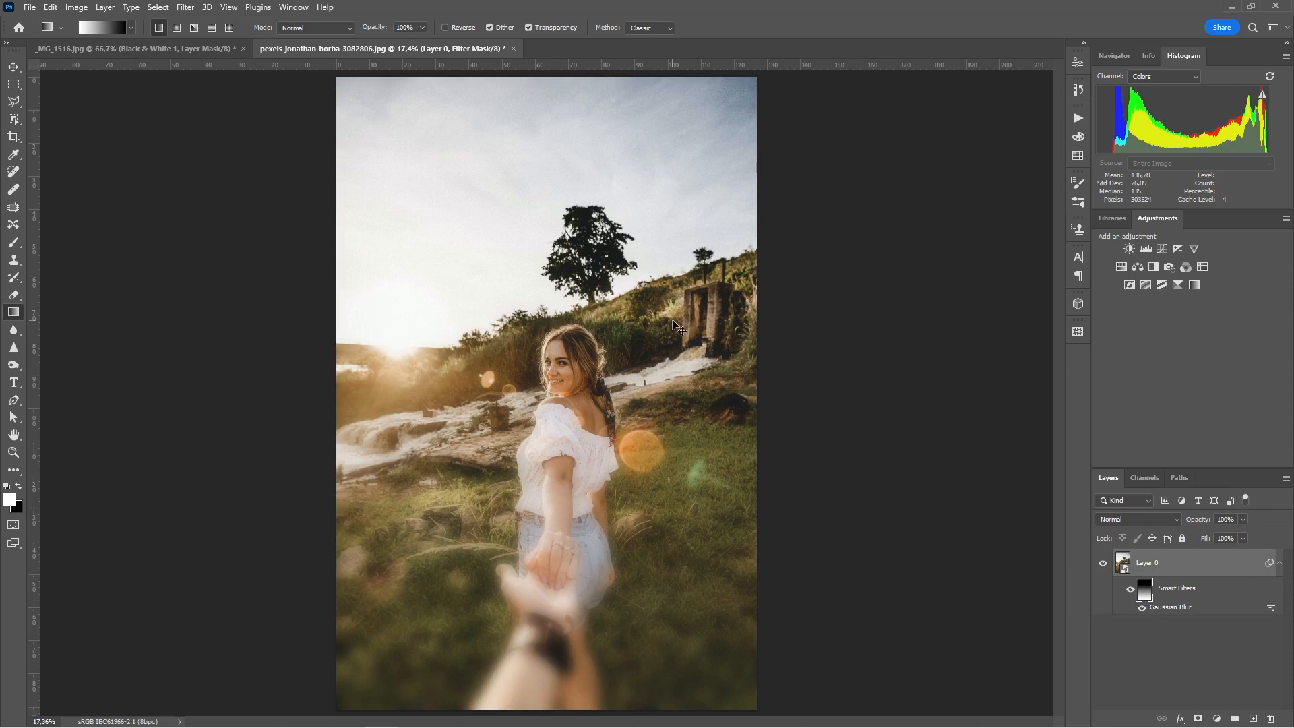
pyautogui.hotkey('ctrl', 'z')
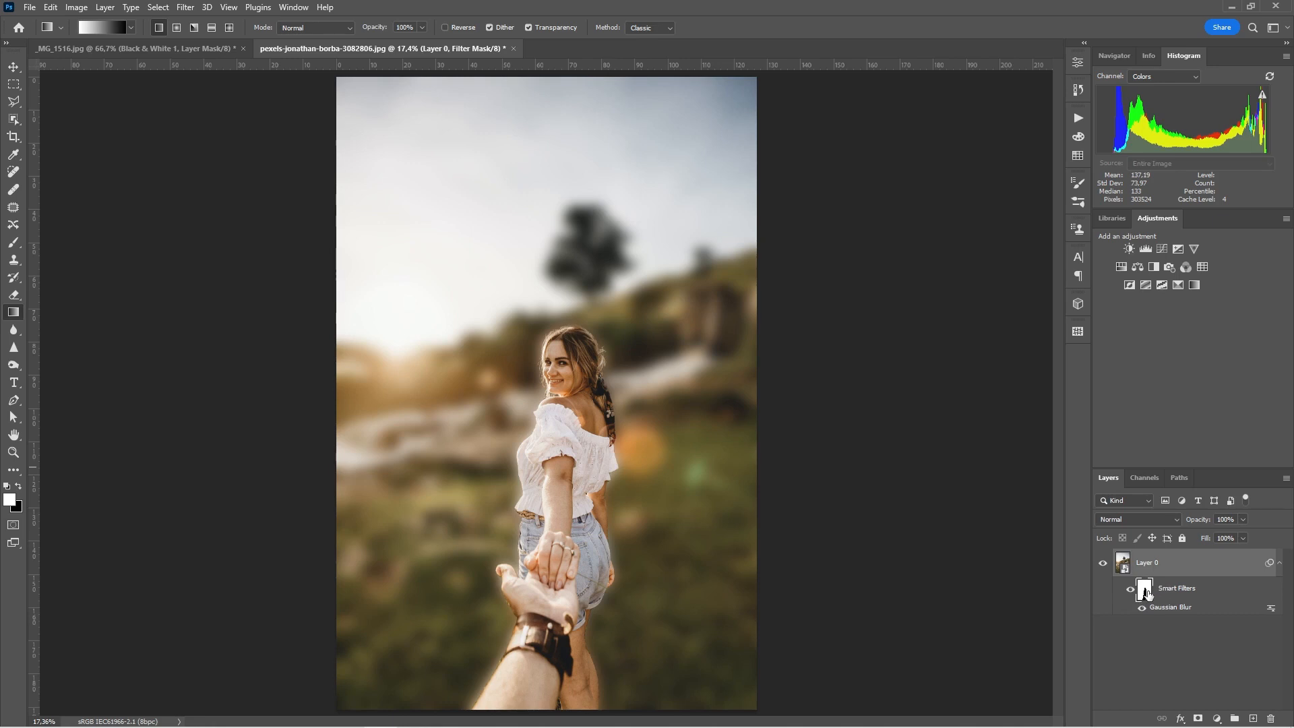
pyautogui.keyDown('ctrl'); pyautogui.click(1146, 591); pyautogui.keyUp('ctrl')
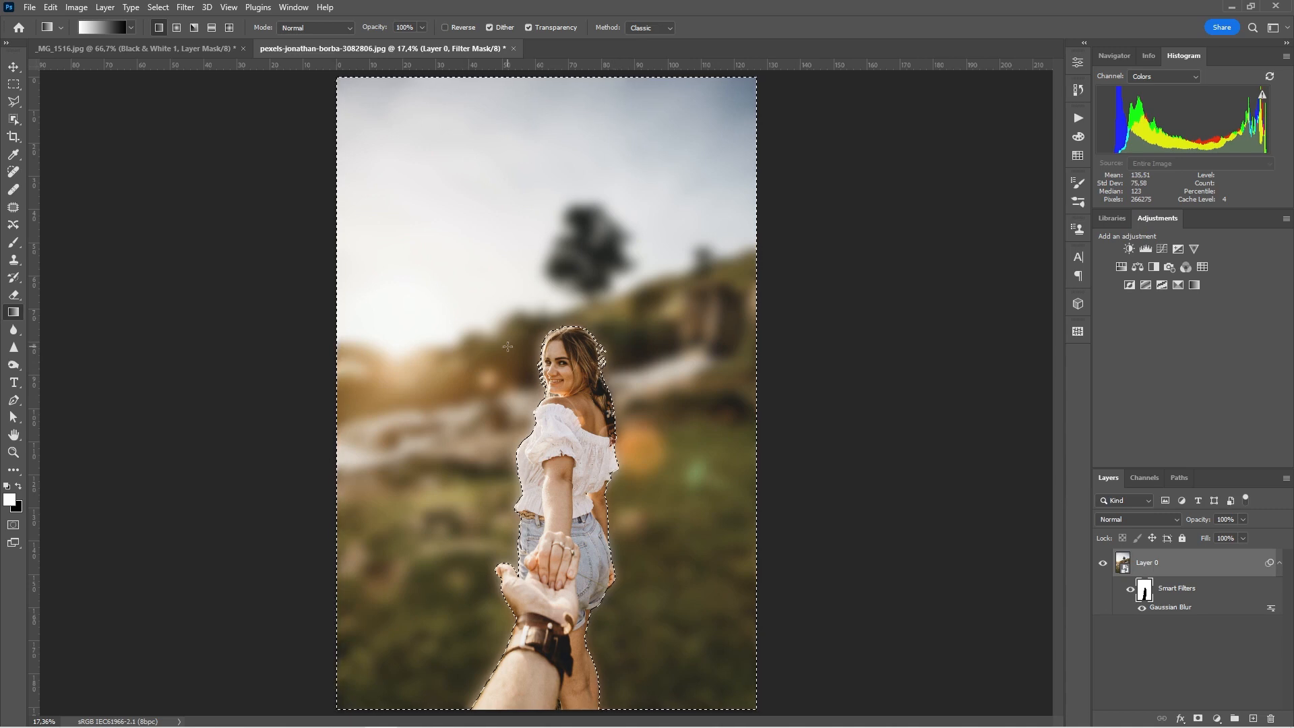
# Step: Drag a downward gradient on the filter mask to fade the blur toward the bottom, deselect, and view the mask alone
pyautogui.moveTo(497, 345); pyautogui.dragTo(562, 706)
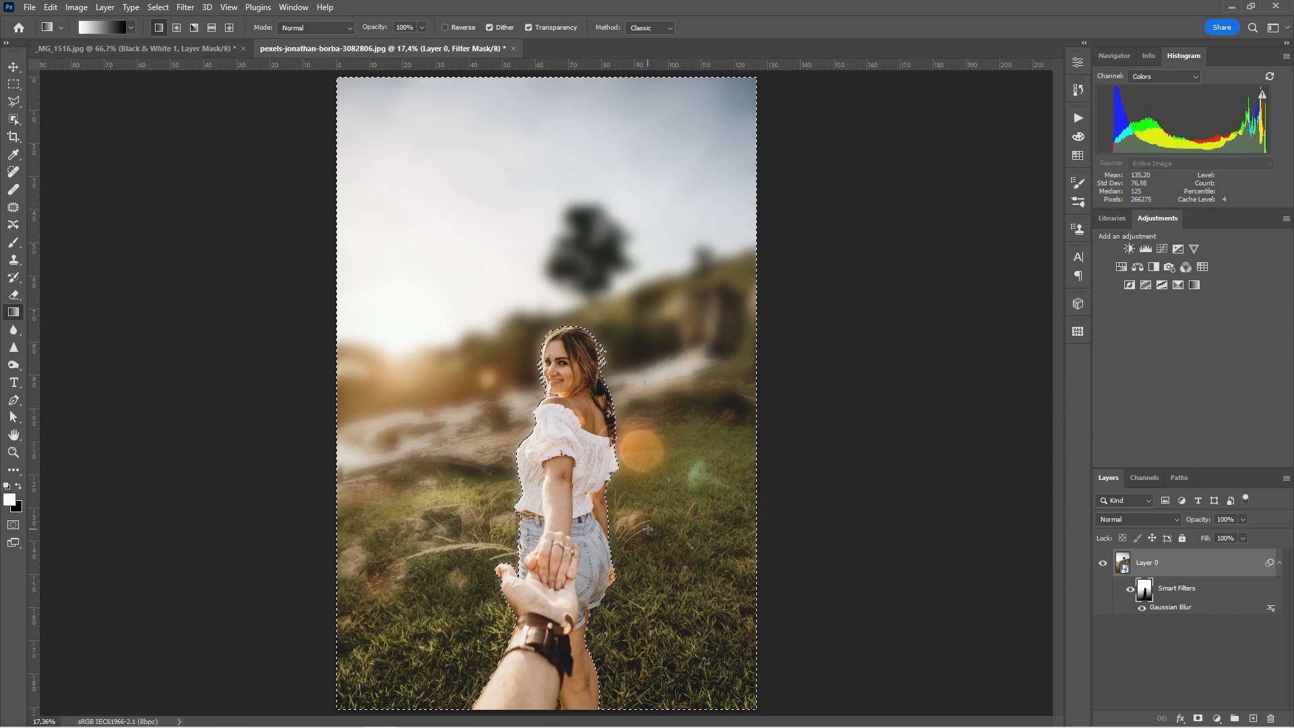
pyautogui.hotkey('ctrl', 'd')
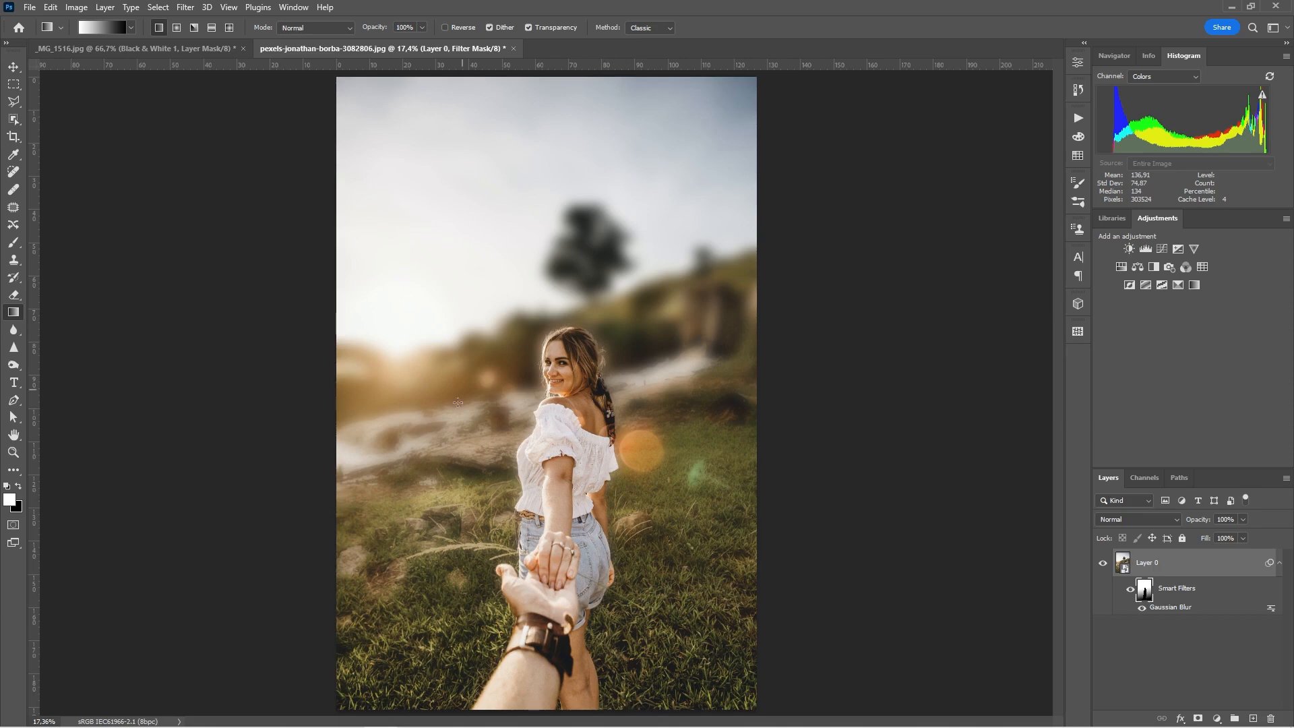
pyautogui.keyDown('alt'); pyautogui.click(1143, 591); pyautogui.keyUp('alt')
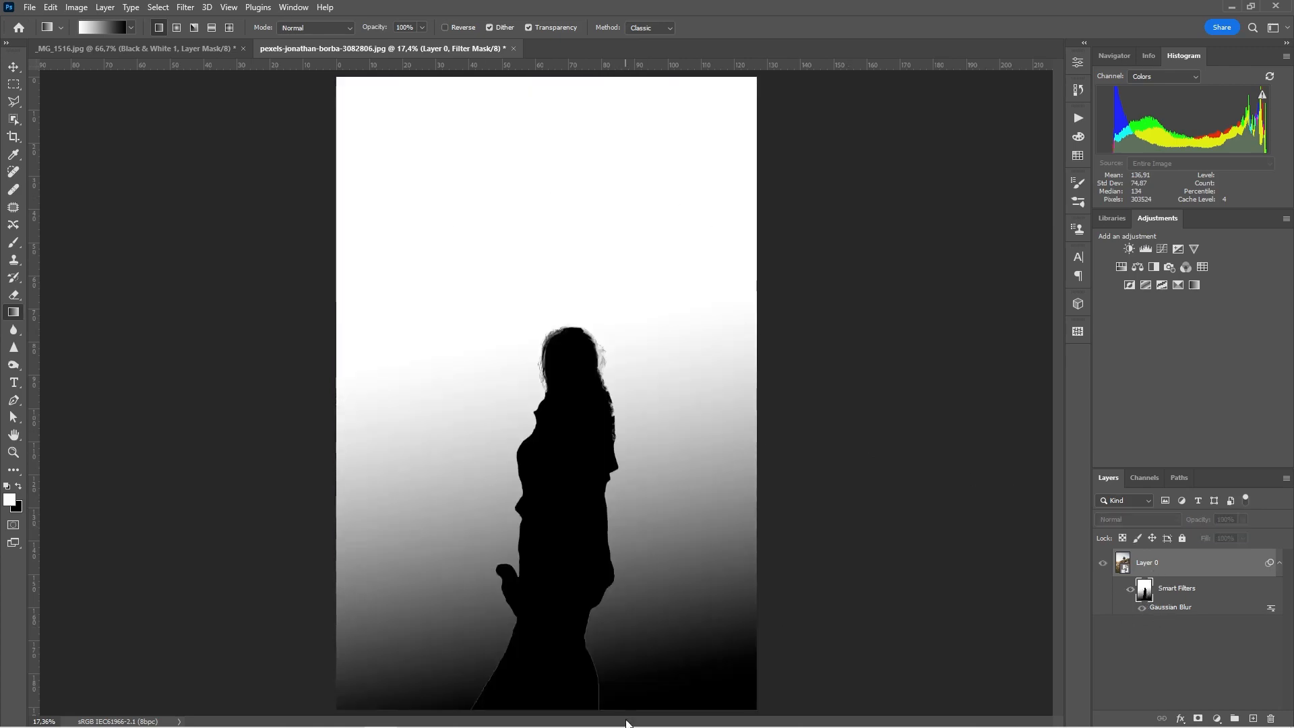
# Step: Exit mask view, glance at the _MG_1516.jpg flower image, and return to the pexels portrait
pyautogui.keyDown('alt'); pyautogui.click(1138, 593); pyautogui.keyUp('alt')
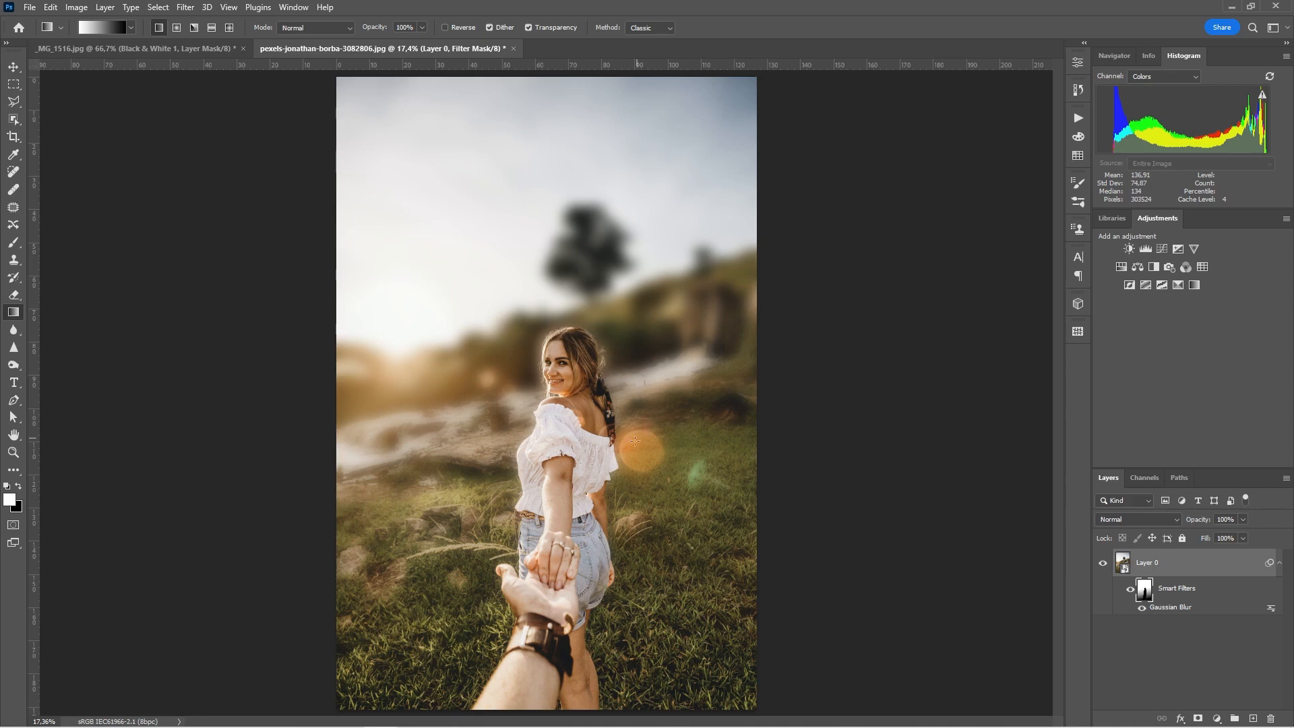
pyautogui.click(133, 47)
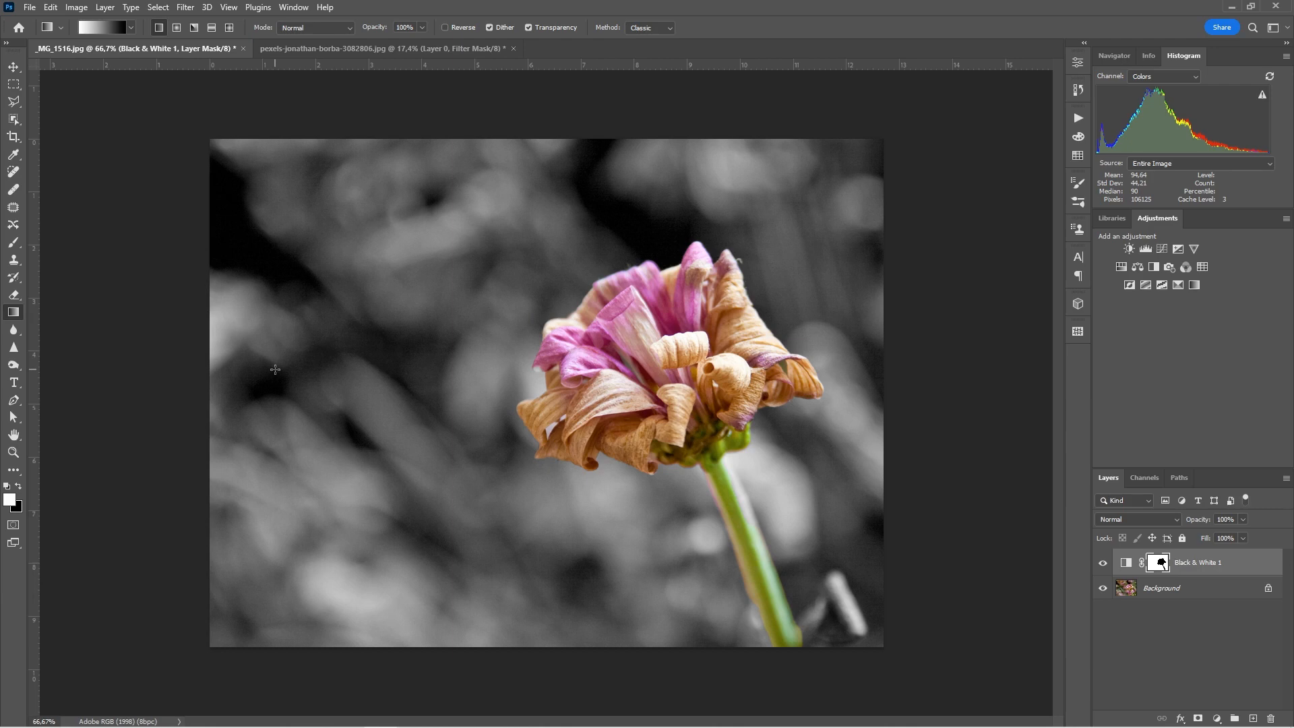
pyautogui.click(365, 50)
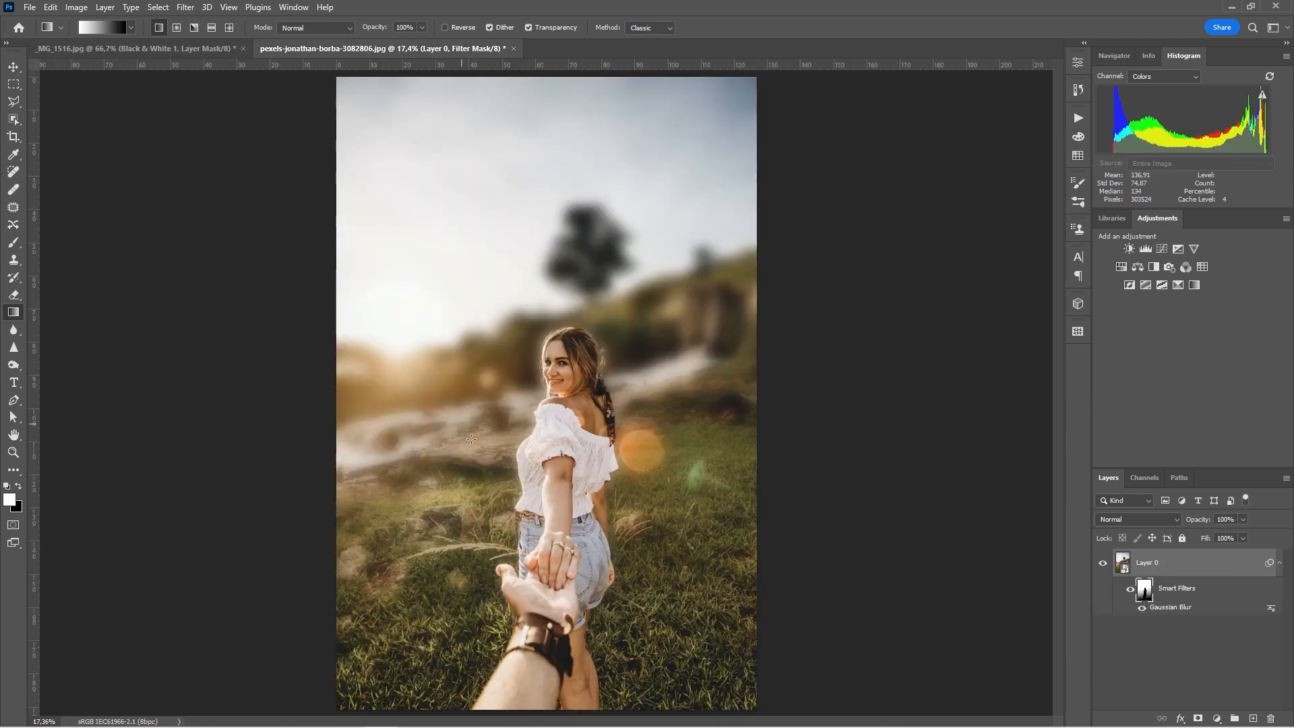